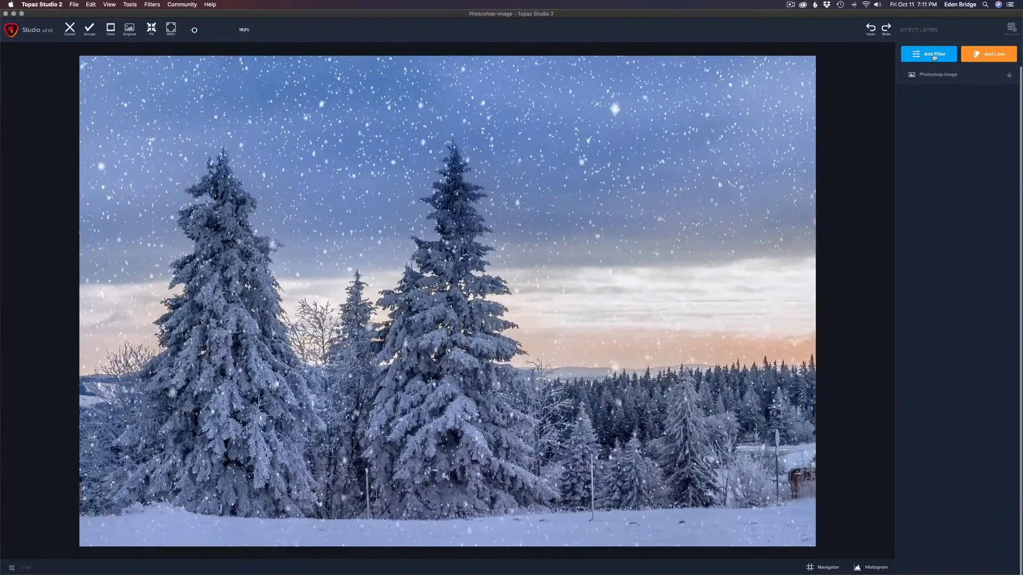
# - Add a Radiance filter layer to the snowy tree photo
pyautogui.click(933, 56)
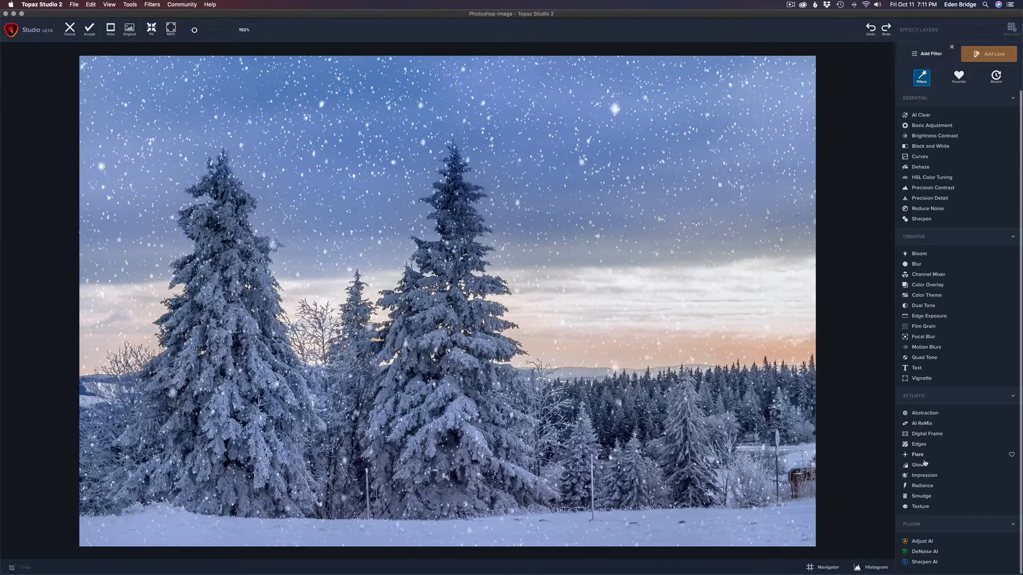
pyautogui.click(927, 486)
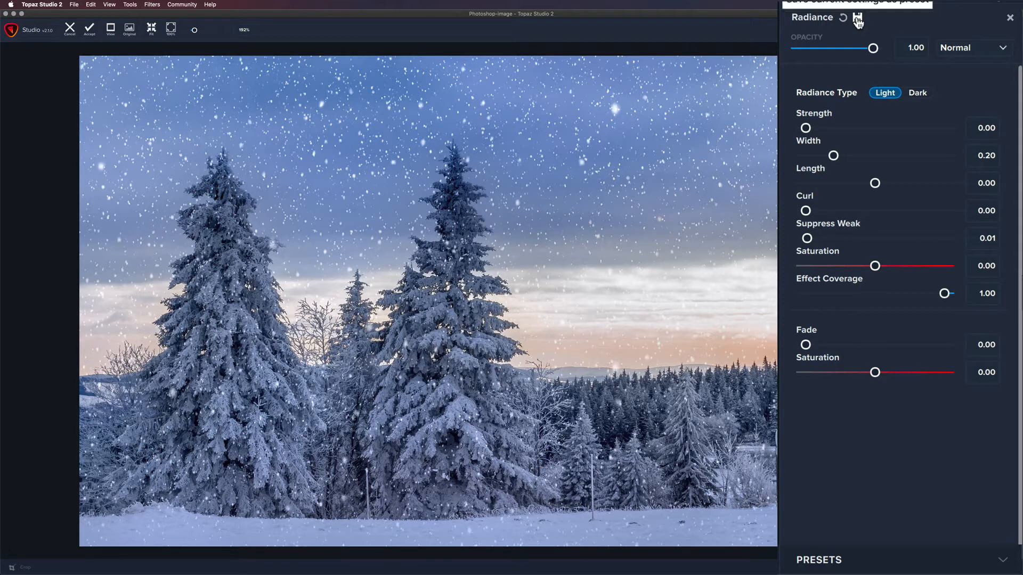
# - Browse the Radiance presets and preview Soft Glow at an amount of 100 without applying it
pyautogui.click(874, 565)
pyautogui.scroll(-6, 874, 421)
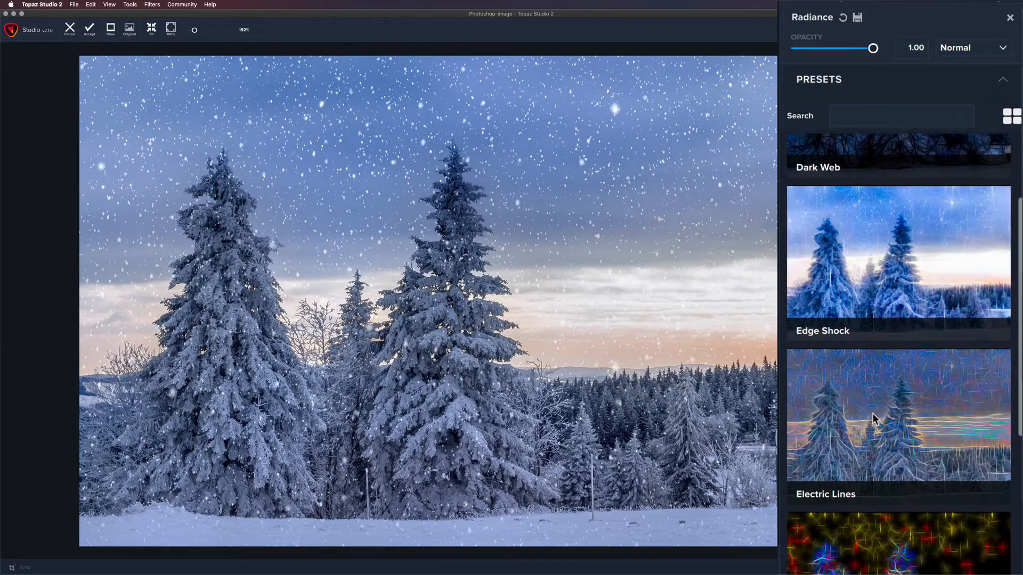
pyautogui.scroll(-1, 874, 420)
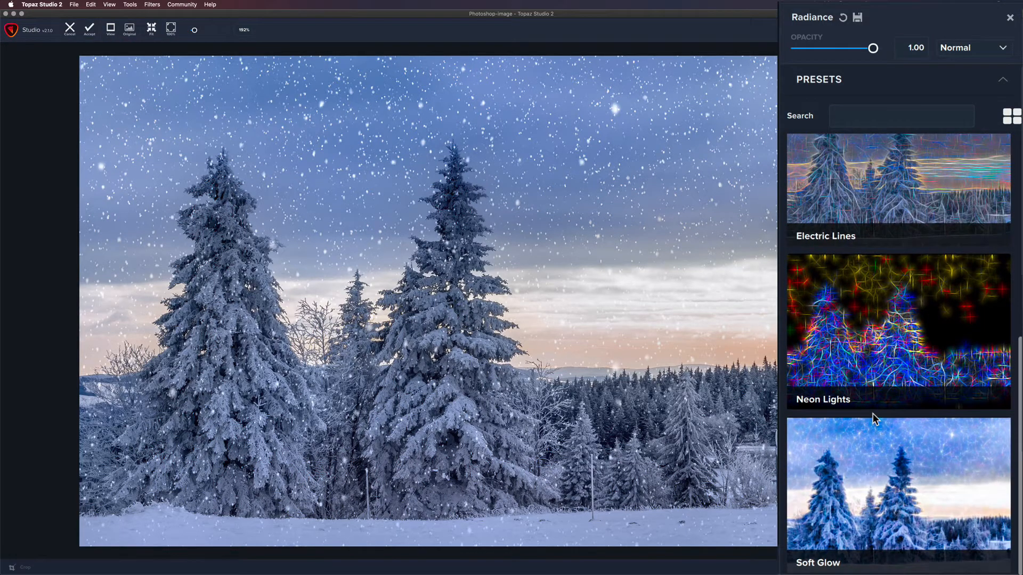
pyautogui.scroll(4, 873, 413)
pyautogui.scroll(-4, 872, 413)
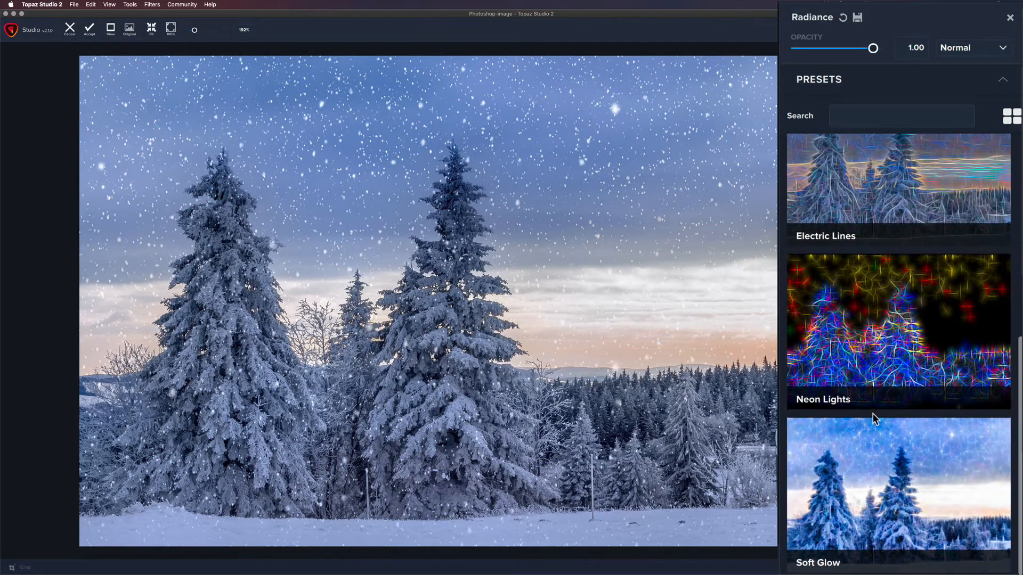
pyautogui.click(899, 484)
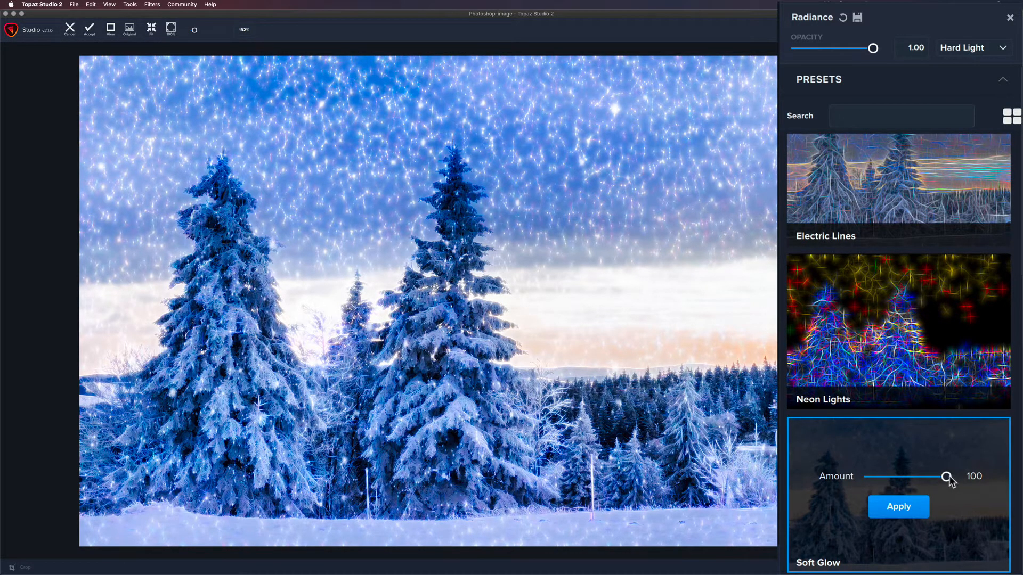
pyautogui.moveTo(946, 478); pyautogui.dragTo(987, 475)
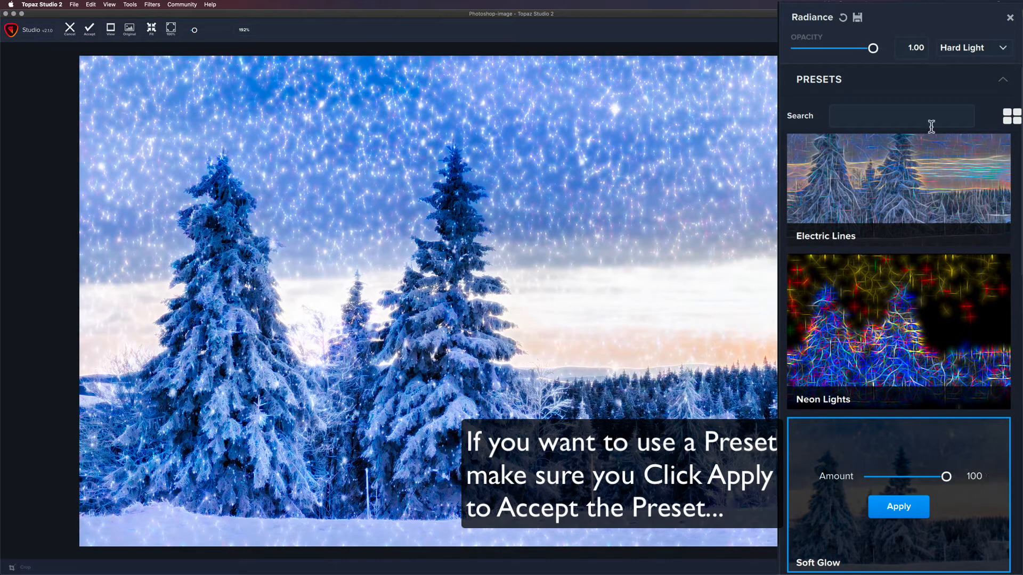
pyautogui.click(902, 81)
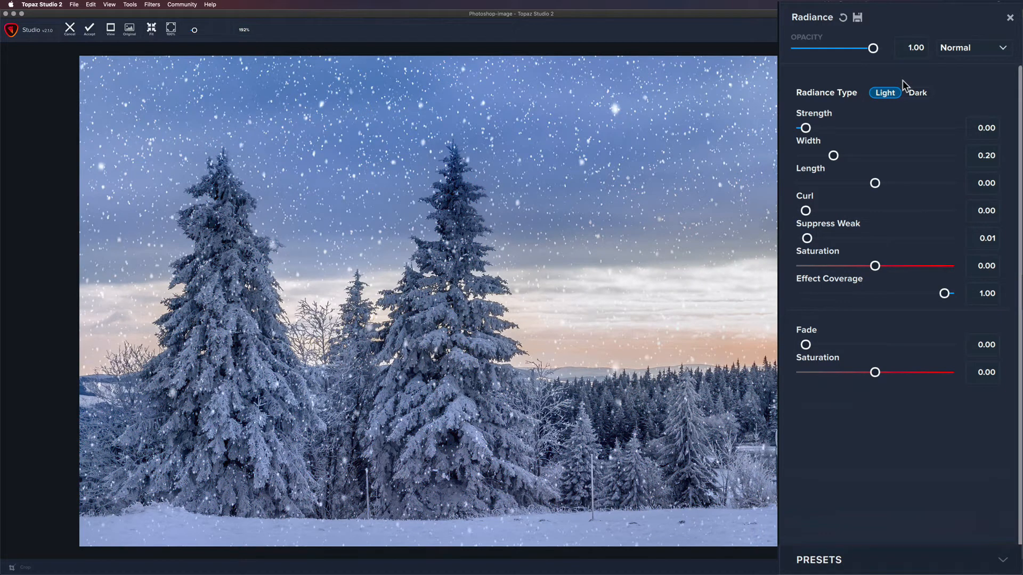
# - Look through the Radiance presets and view the edit dialog of the custom Light and Airy preset, cancelling it without changes
pyautogui.press('Tab')
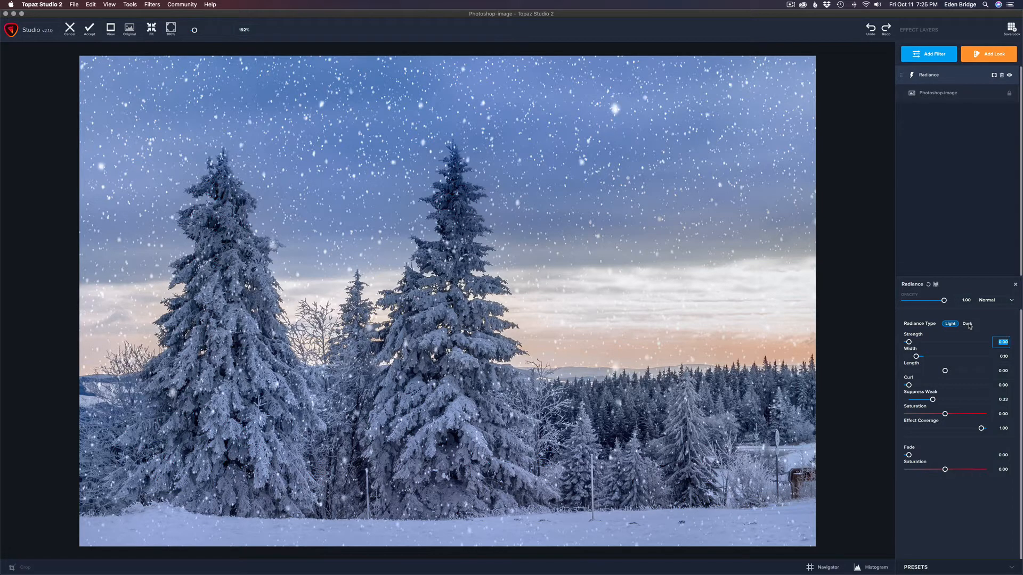
pyautogui.click(959, 568)
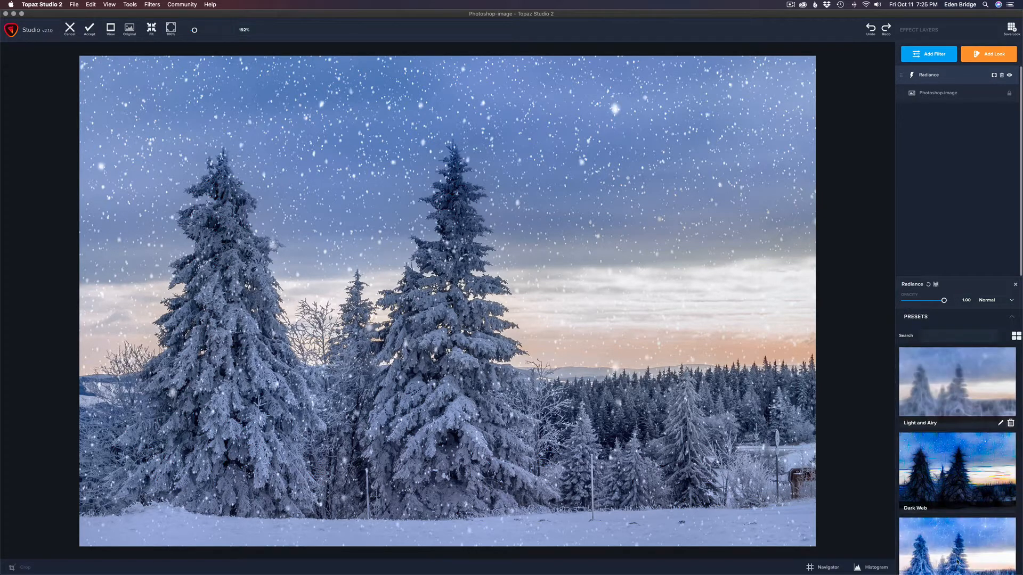
pyautogui.scroll(-2, 966, 434)
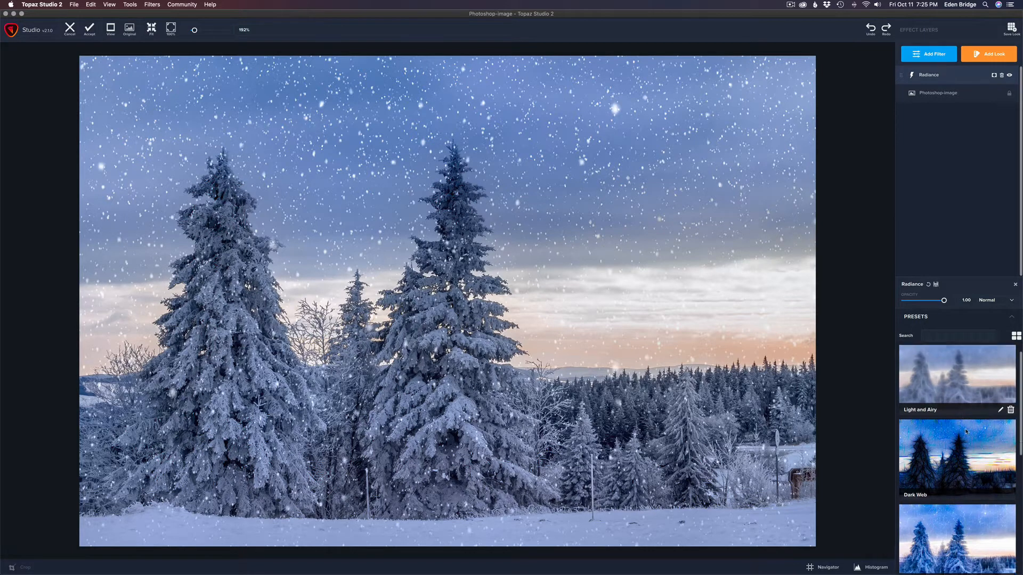
pyautogui.scroll(2, 965, 427)
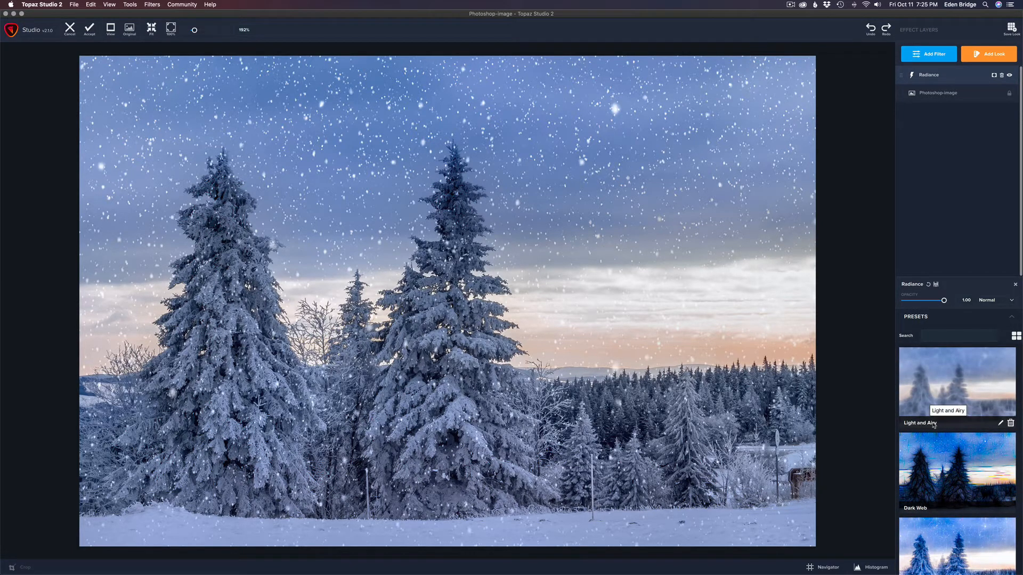
pyautogui.click(1000, 425)
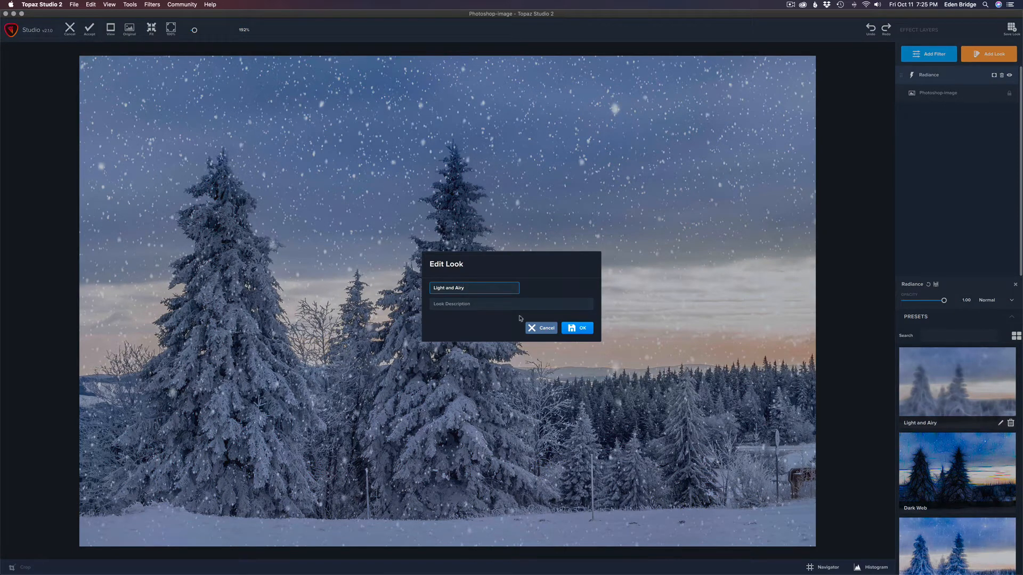
pyautogui.click(543, 331)
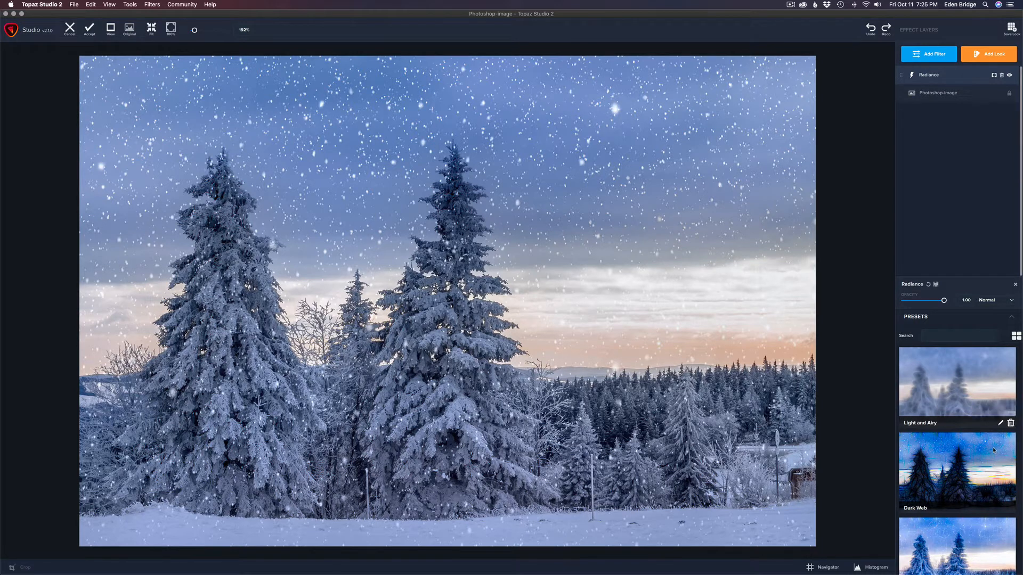
pyautogui.scroll(-5, 994, 450)
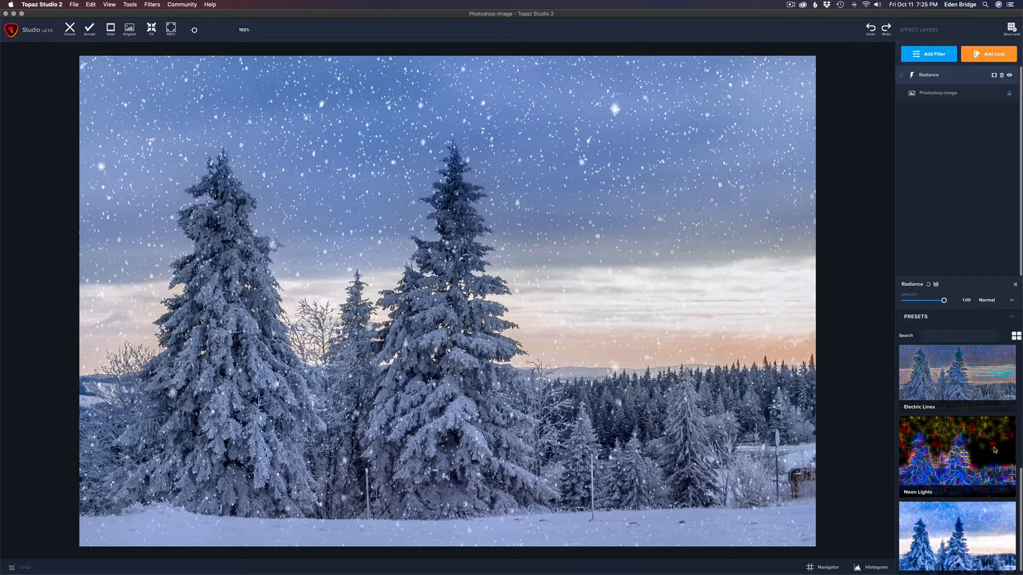
pyautogui.scroll(5, 994, 451)
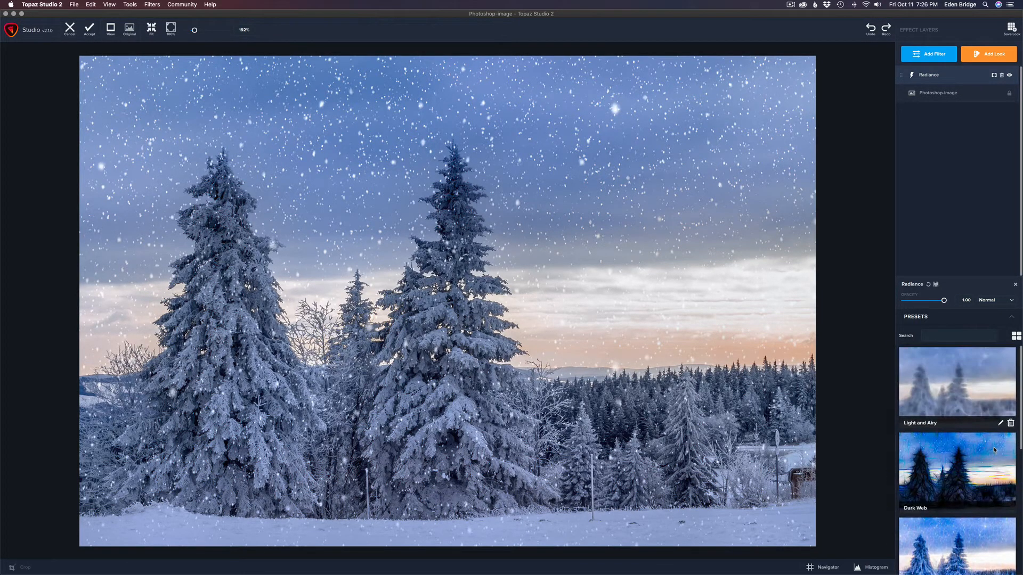
pyautogui.click(946, 318)
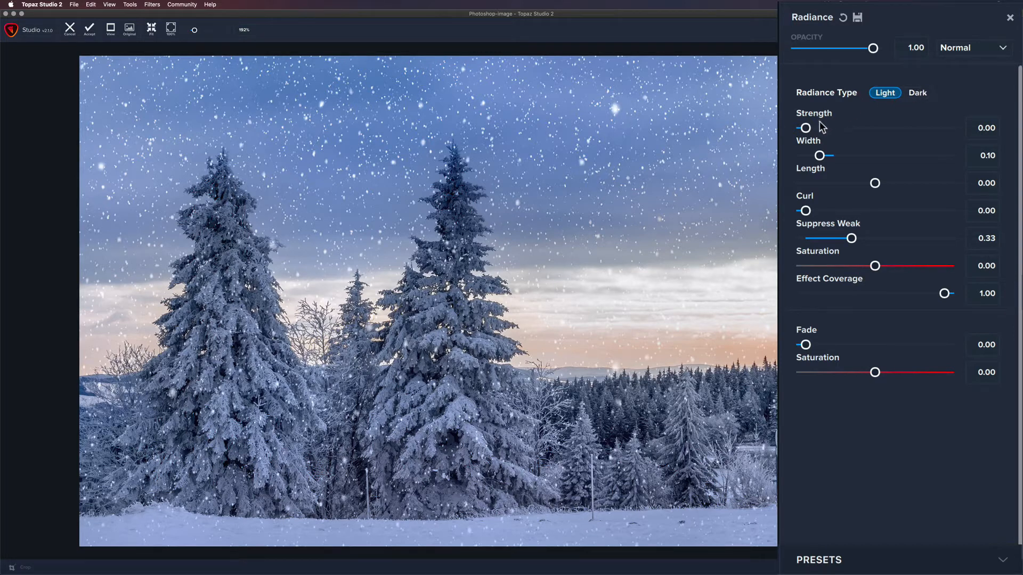
# - Set the Radiance strength to 0.48 and its width to 0.09
pyautogui.moveTo(805, 130); pyautogui.dragTo(817, 131)
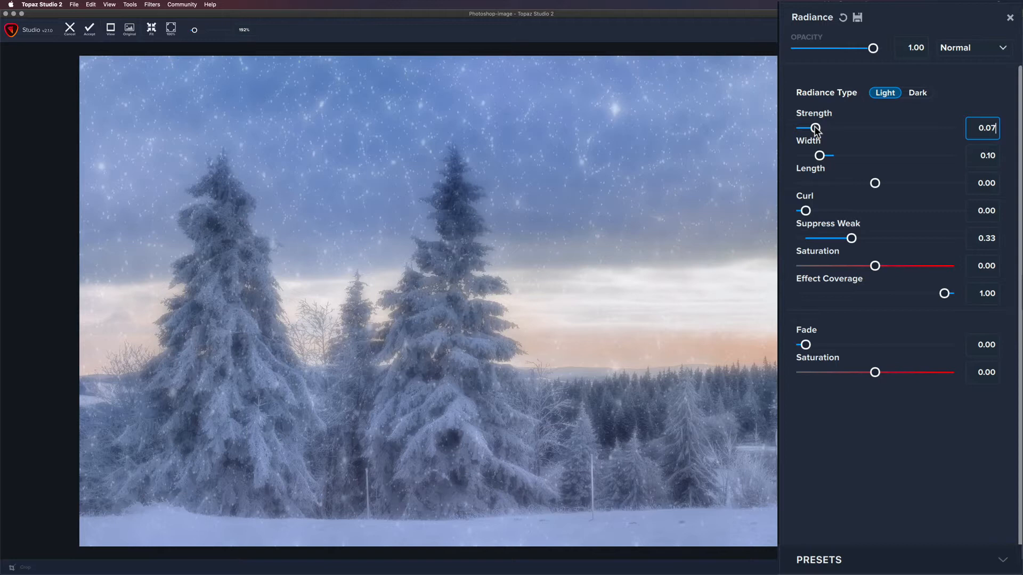
pyautogui.moveTo(815, 128); pyautogui.dragTo(815, 128)
pyautogui.moveTo(816, 129); pyautogui.dragTo(831, 128)
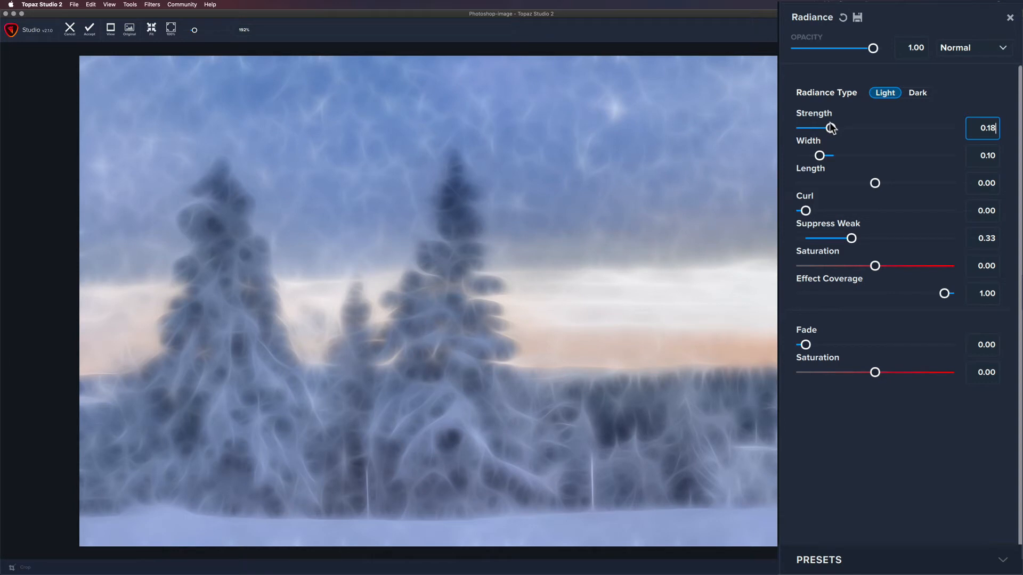
pyautogui.moveTo(831, 128); pyautogui.dragTo(890, 114)
pyautogui.moveTo(884, 113); pyautogui.dragTo(878, 114)
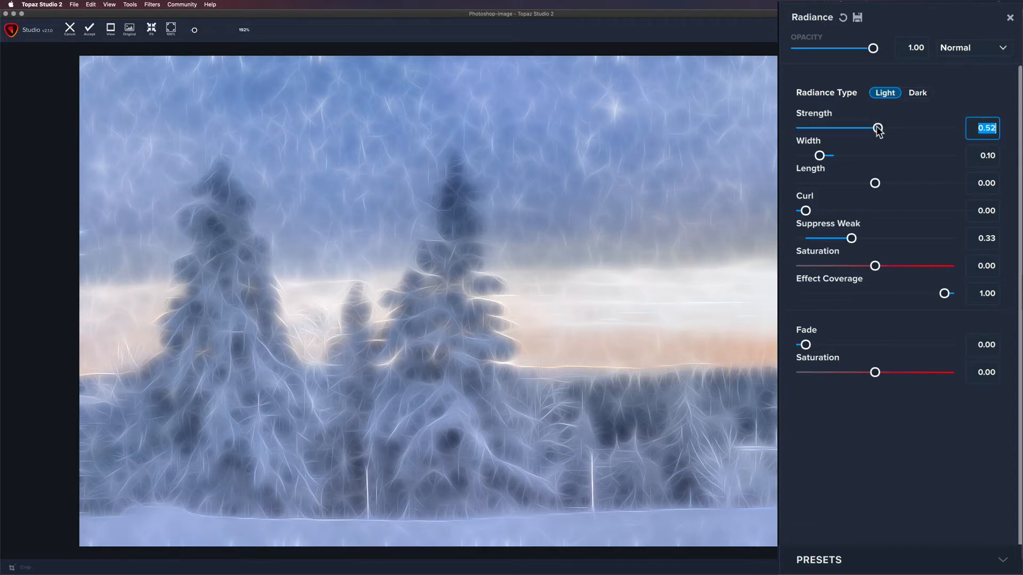
pyautogui.moveTo(877, 128); pyautogui.dragTo(872, 131)
pyautogui.moveTo(819, 156); pyautogui.dragTo(829, 156)
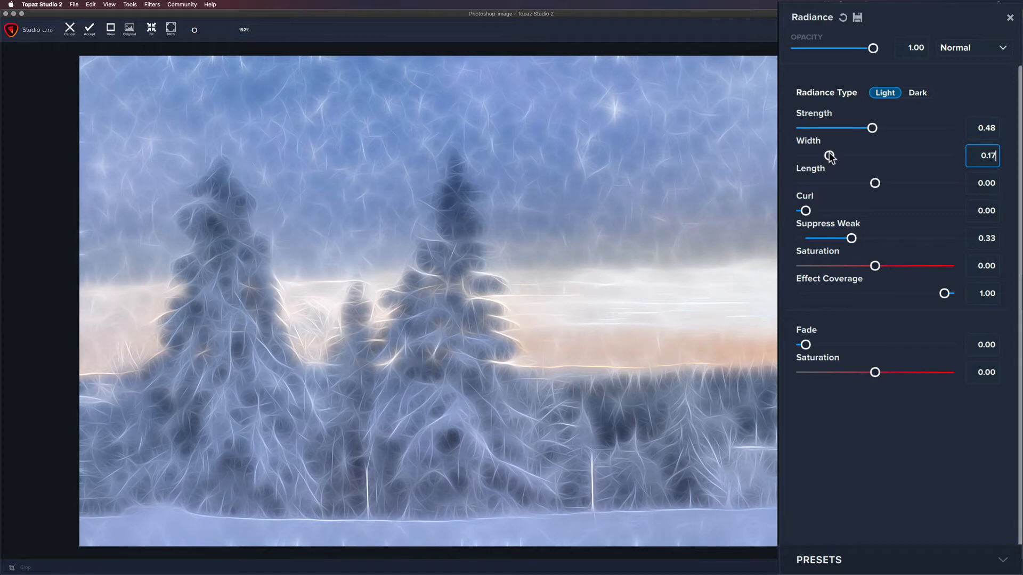
pyautogui.moveTo(829, 156)
pyautogui.mouseDown()
pyautogui.moveTo(900, 155)
pyautogui.moveTo(810, 155)
pyautogui.moveTo(816, 148)
pyautogui.moveTo(800, 146)
pyautogui.moveTo(812, 146)
pyautogui.mouseUp()
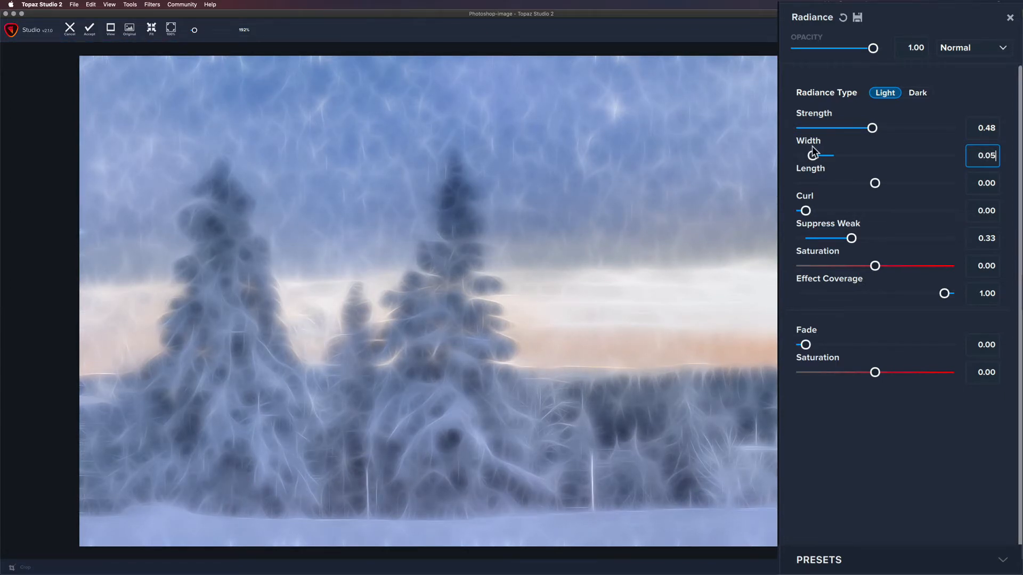
pyautogui.moveTo(813, 146); pyautogui.dragTo(817, 145)
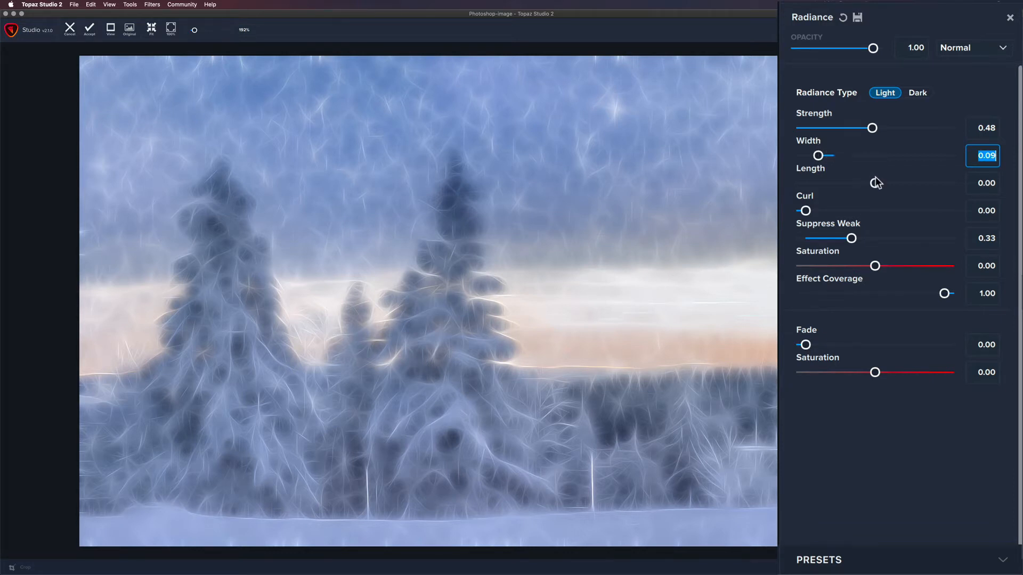
# - Try the Radiance length at both extremes, 1.00 and -1.00, to compare the ray effect
pyautogui.moveTo(877, 180); pyautogui.dragTo(956, 183)
pyautogui.click(979, 182)
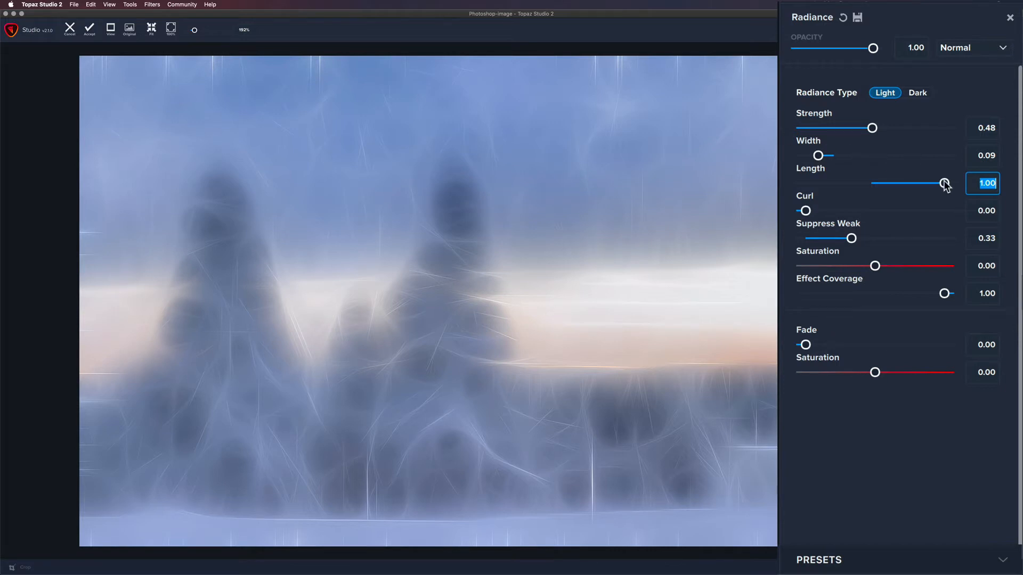
pyautogui.moveTo(944, 184)
pyautogui.mouseDown()
pyautogui.moveTo(857, 183)
pyautogui.moveTo(938, 187)
pyautogui.mouseUp()
pyautogui.moveTo(939, 185); pyautogui.dragTo(806, 184)
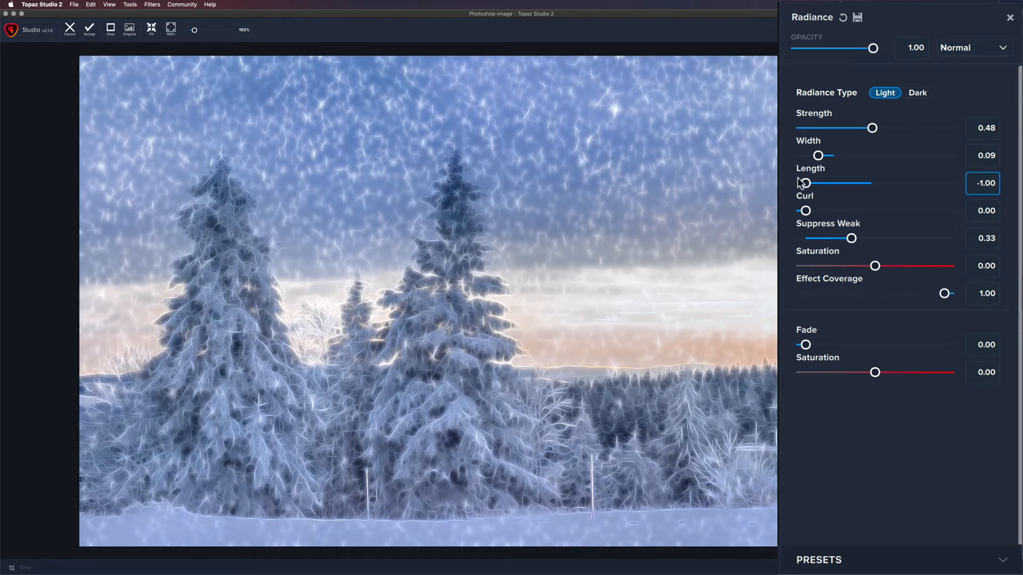
pyautogui.moveTo(798, 178); pyautogui.dragTo(796, 177)
# - Lower the Radiance strength to 0.42 and set the length to -0.58
pyautogui.moveTo(872, 129); pyautogui.dragTo(864, 130)
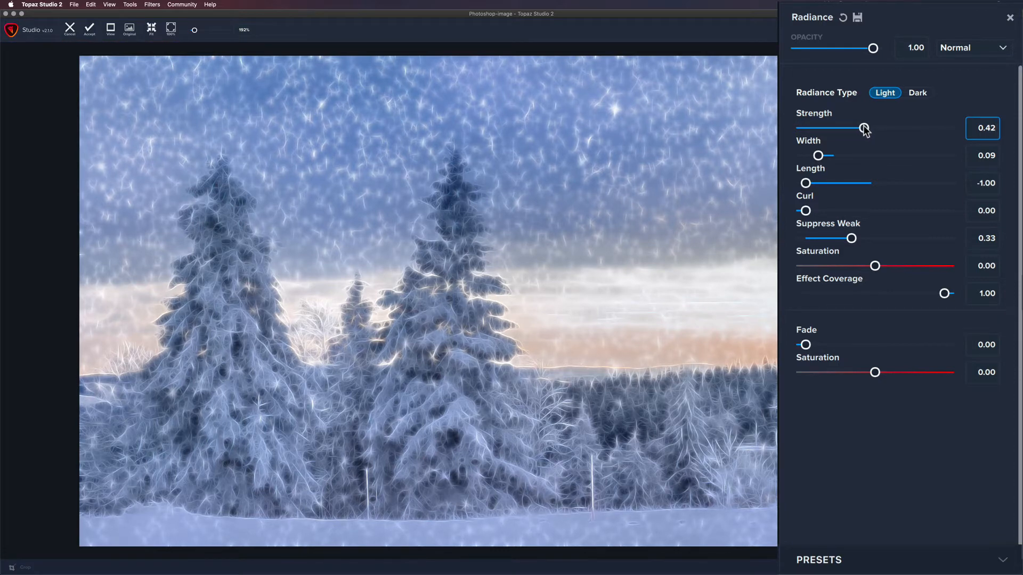
pyautogui.moveTo(863, 127); pyautogui.dragTo(864, 127)
pyautogui.moveTo(805, 184); pyautogui.dragTo(836, 186)
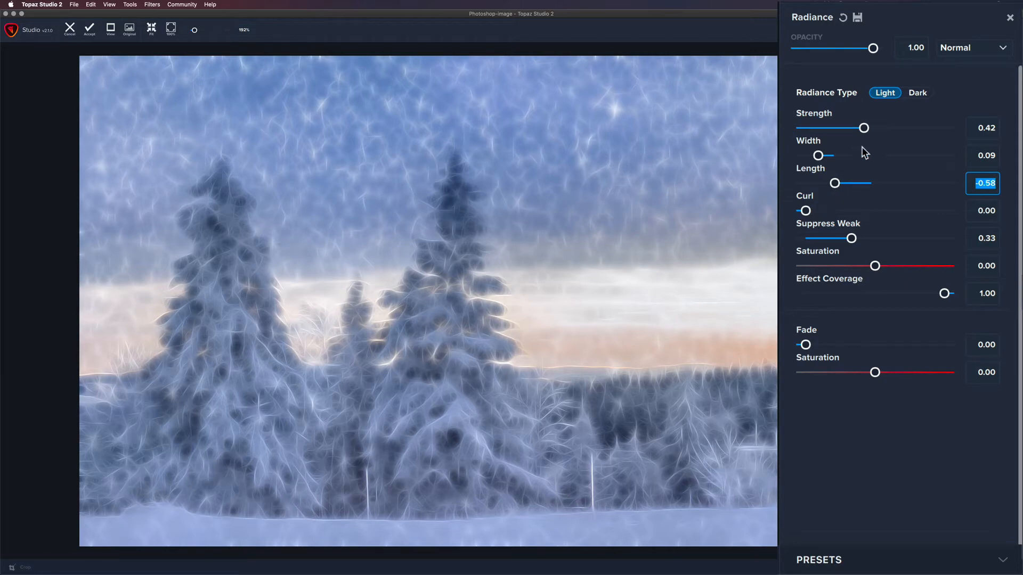
# - Compare curl settings at strength 1.00, settle the curl at 0.10, and bring the strength down to 0.47
pyautogui.moveTo(863, 127); pyautogui.dragTo(973, 141)
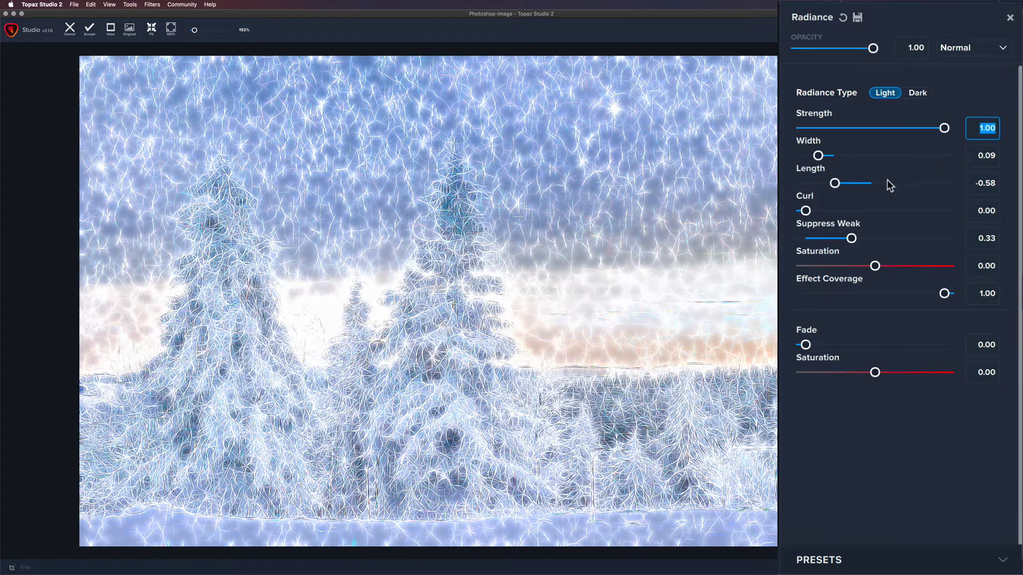
pyautogui.moveTo(804, 210); pyautogui.dragTo(943, 210)
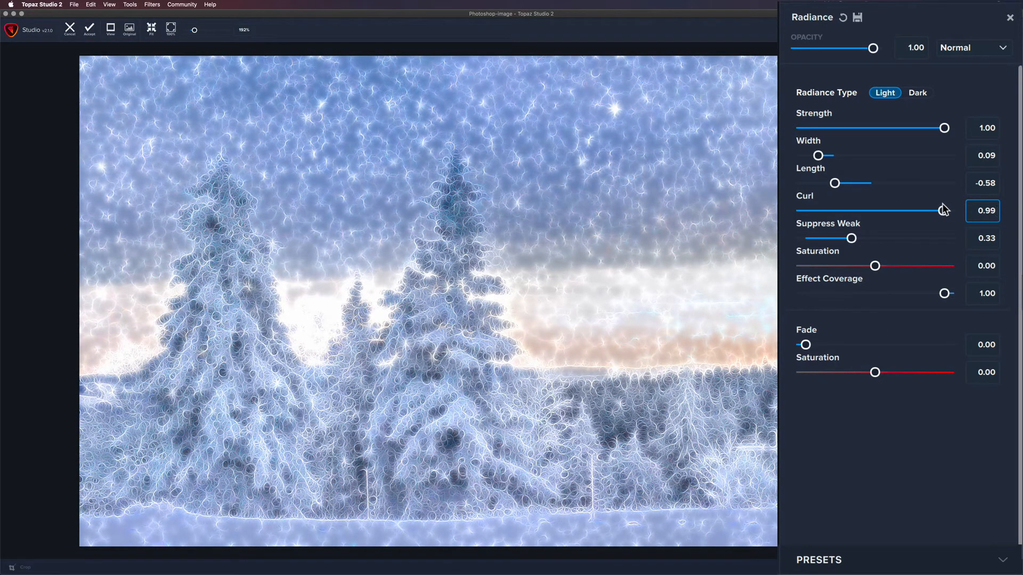
pyautogui.moveTo(943, 210); pyautogui.dragTo(819, 209)
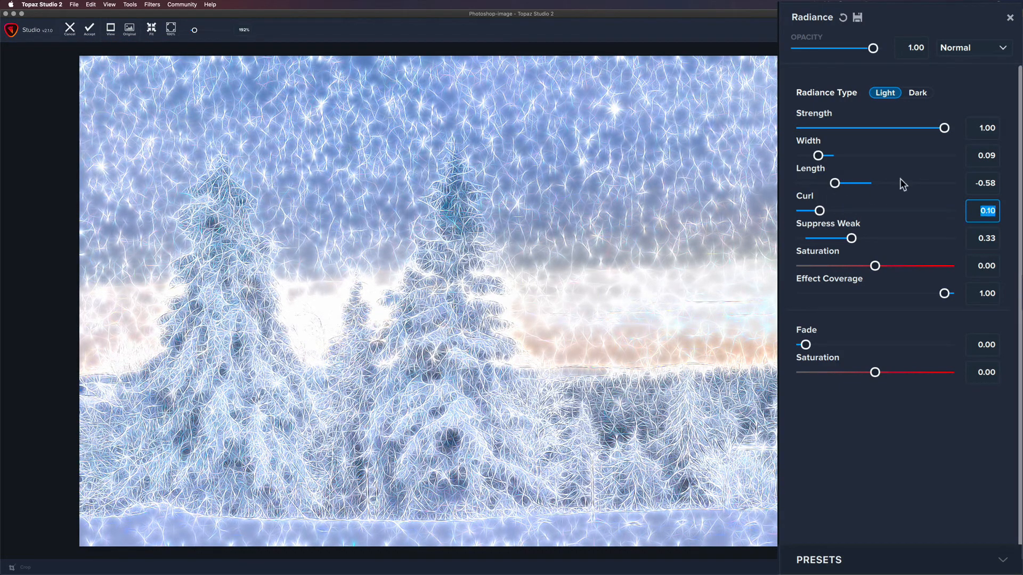
pyautogui.moveTo(944, 128); pyautogui.dragTo(870, 129)
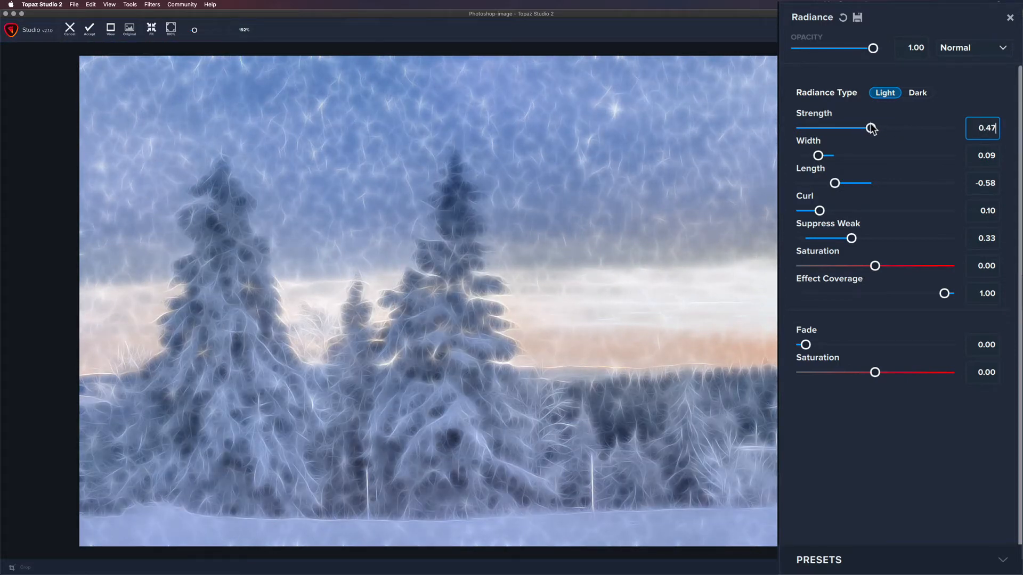
# - Reduce the Radiance layer's opacity to 0.81 and raise its strength to 0.62
pyautogui.moveTo(874, 48); pyautogui.dragTo(860, 49)
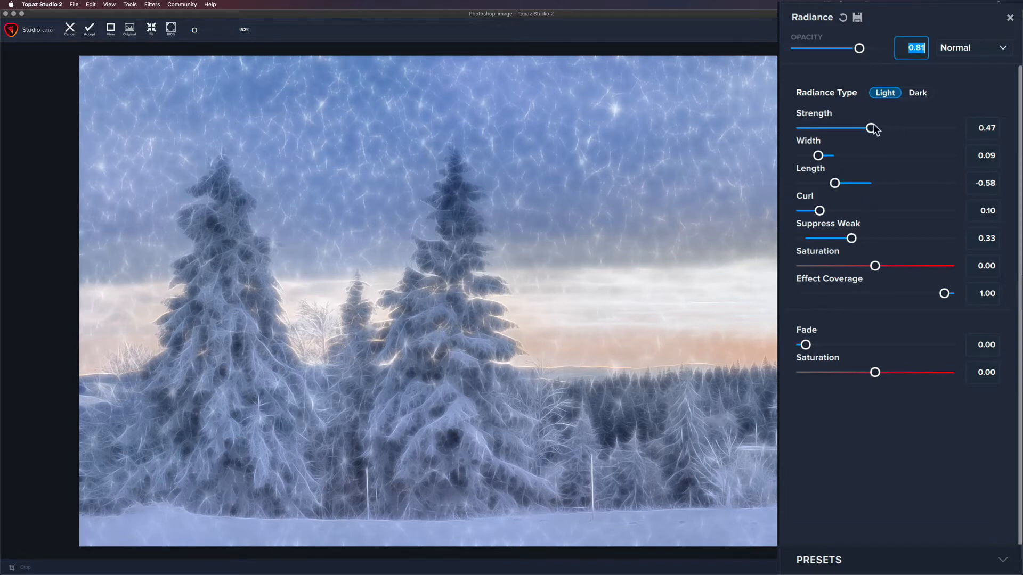
pyautogui.moveTo(872, 128); pyautogui.dragTo(893, 130)
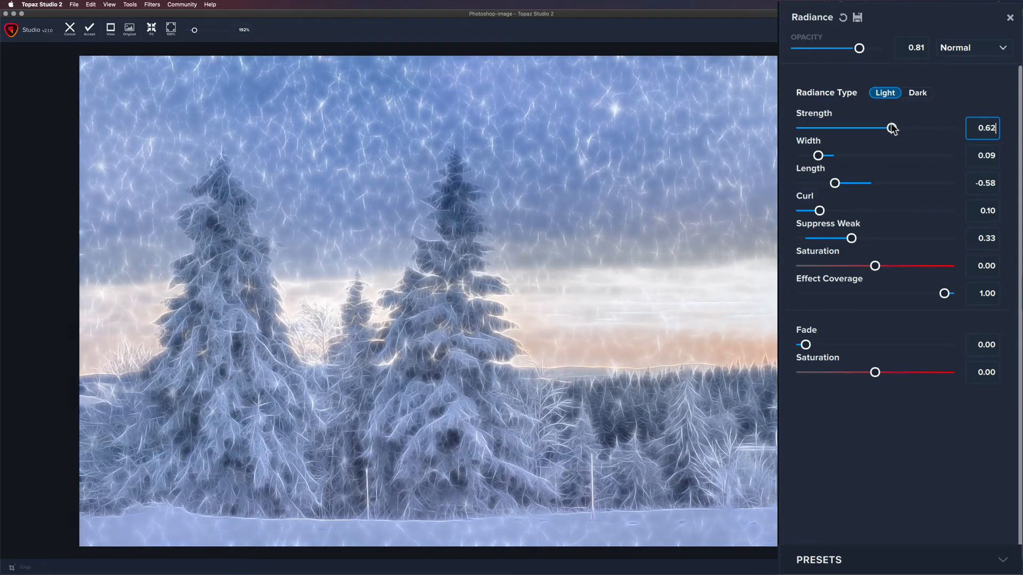
pyautogui.moveTo(892, 126); pyautogui.dragTo(892, 126)
# - Set Suppress Weak to 0.80 and increase the Radiance strength to 0.66
pyautogui.moveTo(853, 239); pyautogui.dragTo(917, 238)
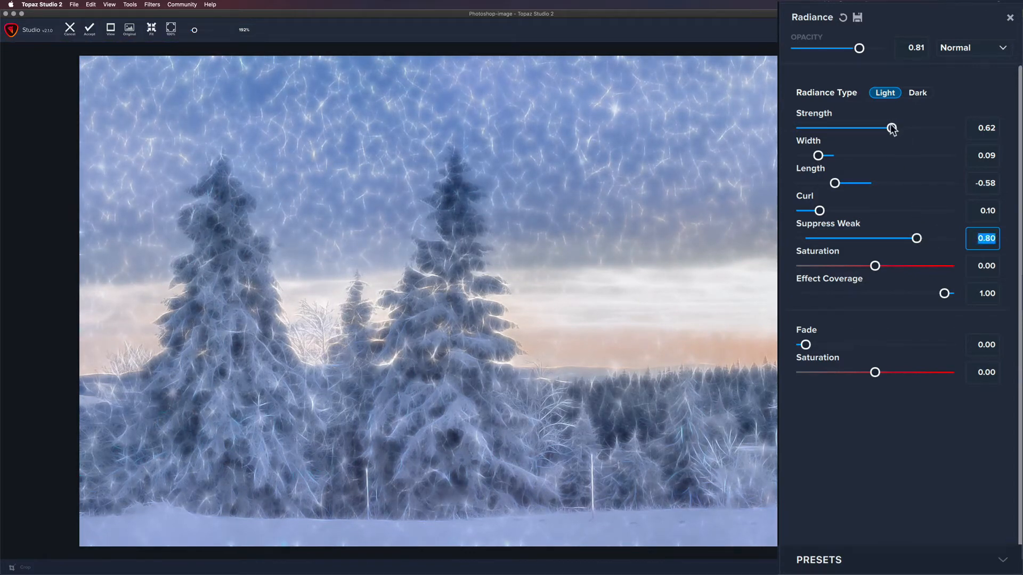
pyautogui.moveTo(891, 128)
pyautogui.mouseDown()
pyautogui.moveTo(880, 130)
pyautogui.moveTo(897, 130)
pyautogui.mouseUp()
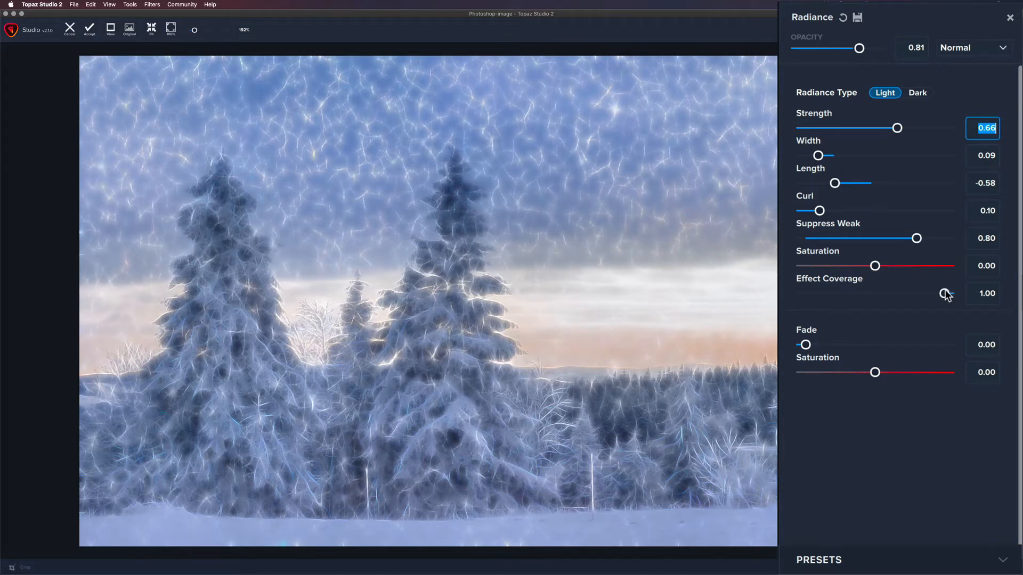
# - Test Effect Coverage at 0.20, settle it at 0.56, and raise the Fade to 1.00
pyautogui.moveTo(944, 295); pyautogui.dragTo(806, 293)
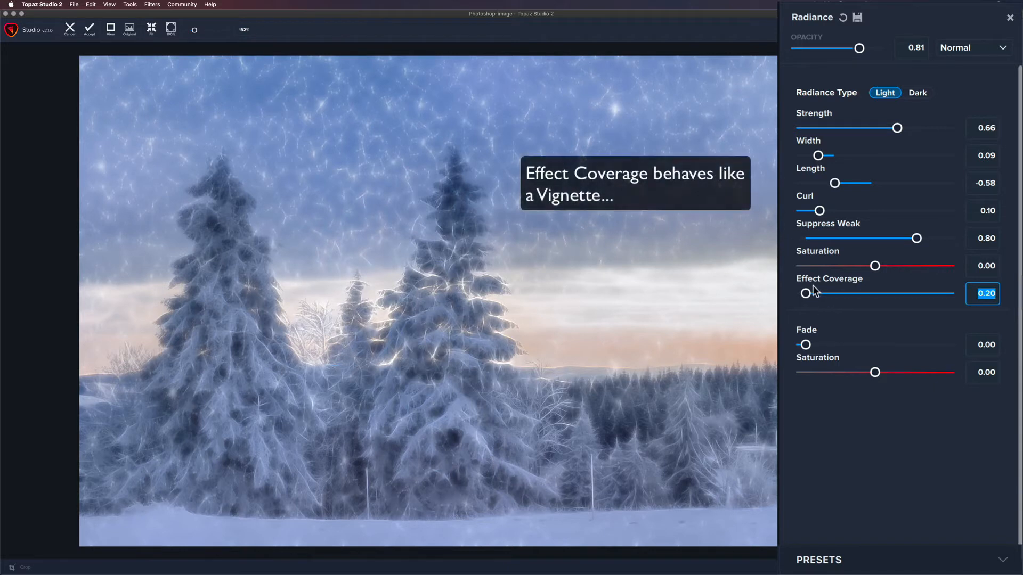
pyautogui.moveTo(806, 294)
pyautogui.mouseDown()
pyautogui.moveTo(945, 294)
pyautogui.moveTo(845, 286)
pyautogui.moveTo(873, 288)
pyautogui.mouseUp()
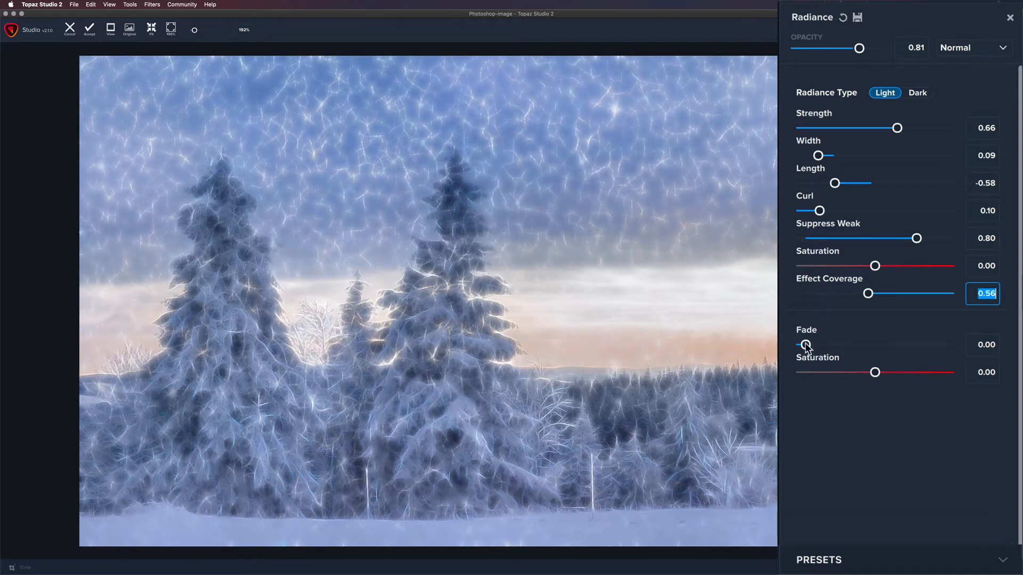
pyautogui.moveTo(806, 347); pyautogui.dragTo(944, 345)
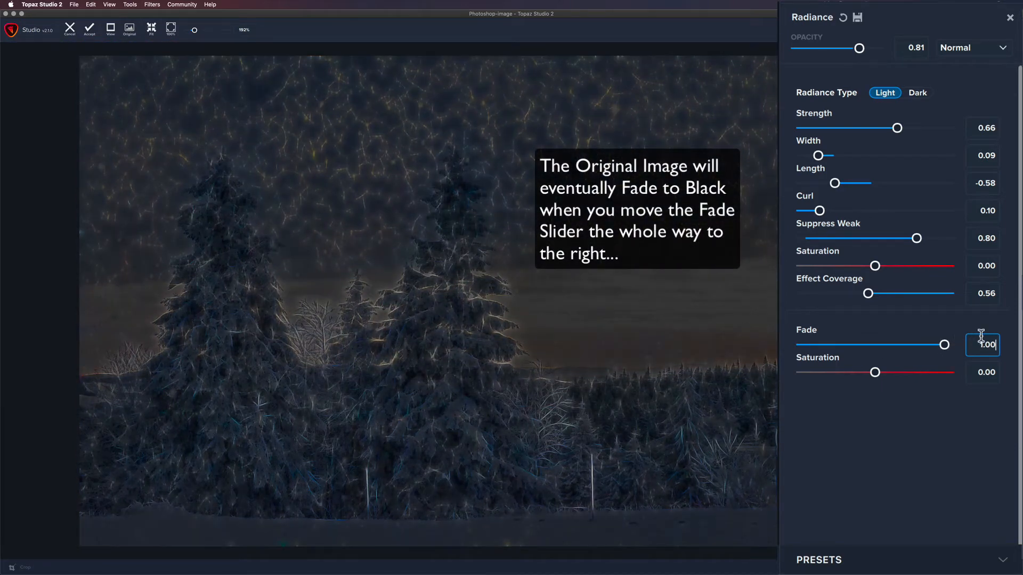
pyautogui.doubleClick(980, 337)
# - Raise the Radiance strength and layer opacity to 1.00 and drop the effect's saturation to -1.00
pyautogui.moveTo(898, 129); pyautogui.dragTo(994, 132)
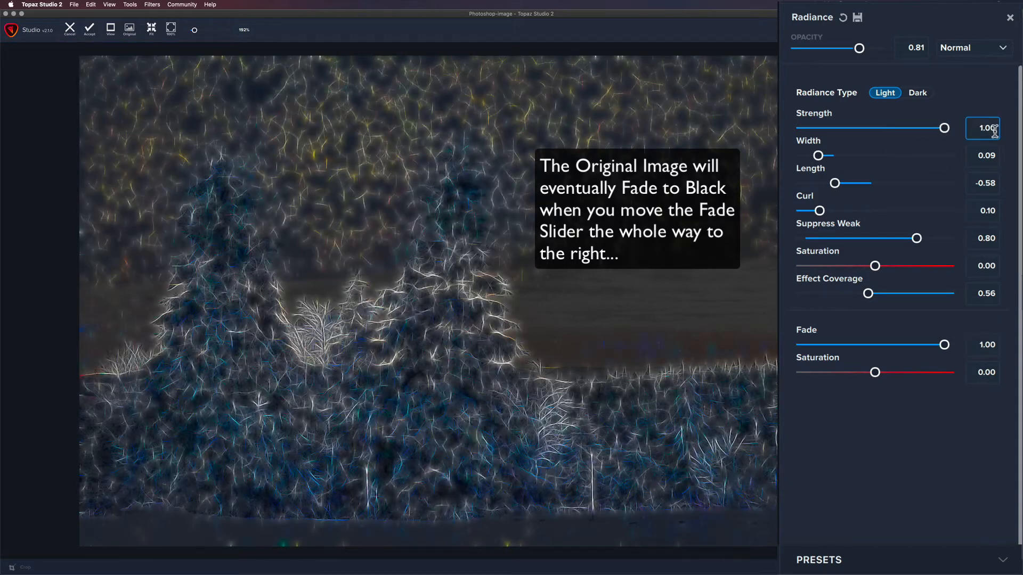
pyautogui.doubleClick(994, 132)
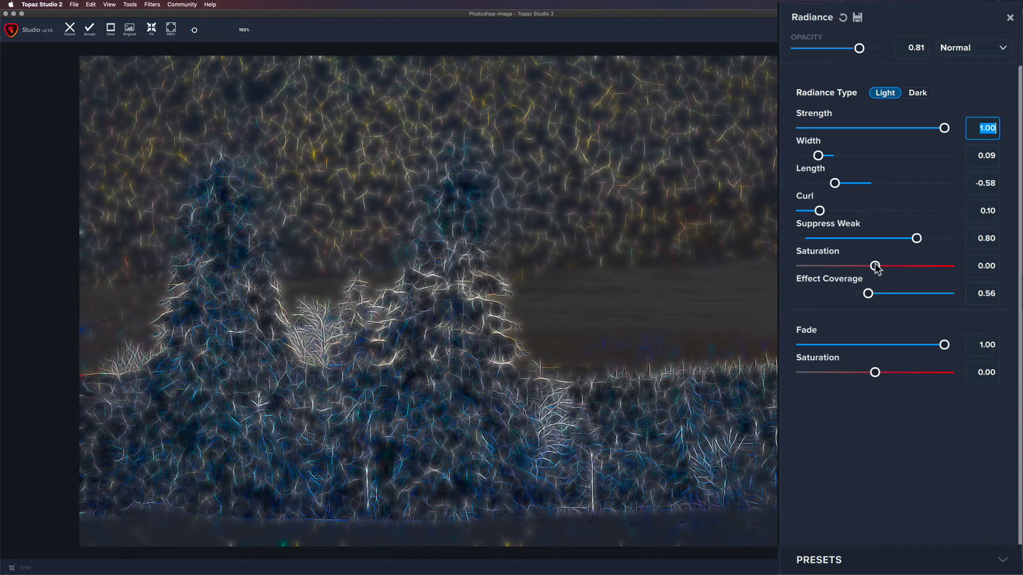
pyautogui.moveTo(875, 266); pyautogui.dragTo(805, 266)
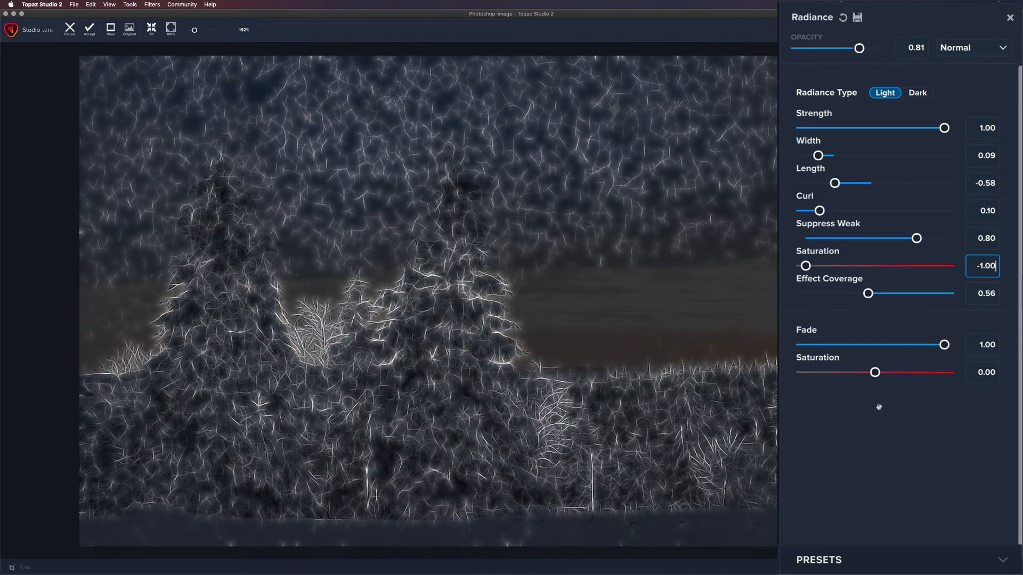
pyautogui.moveTo(869, 49); pyautogui.dragTo(971, 54)
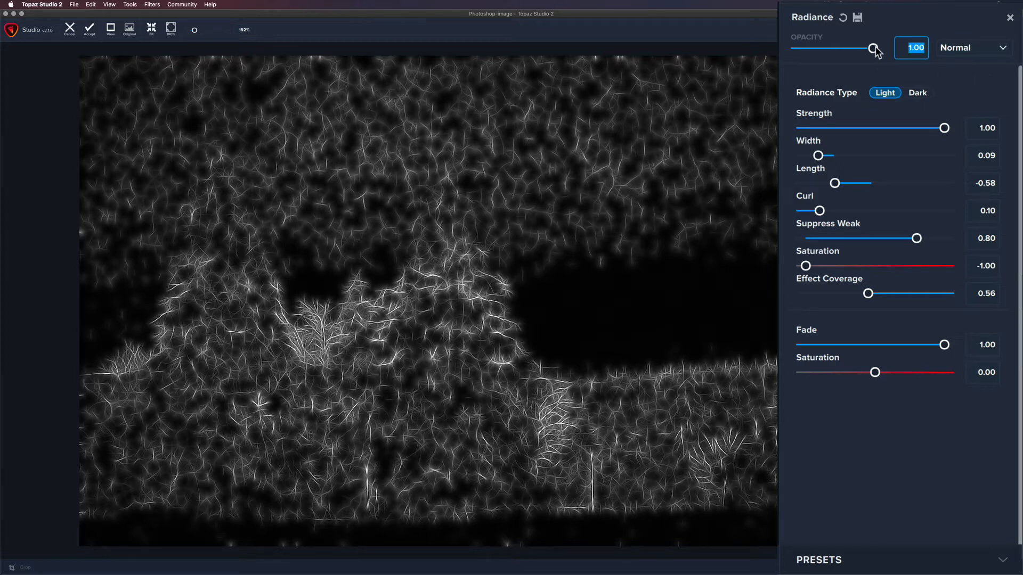
pyautogui.moveTo(877, 49); pyautogui.dragTo(954, 50)
# - Bring the Fade back to 0.00 and lower the Radiance strength to 0.50
pyautogui.moveTo(944, 347); pyautogui.dragTo(795, 341)
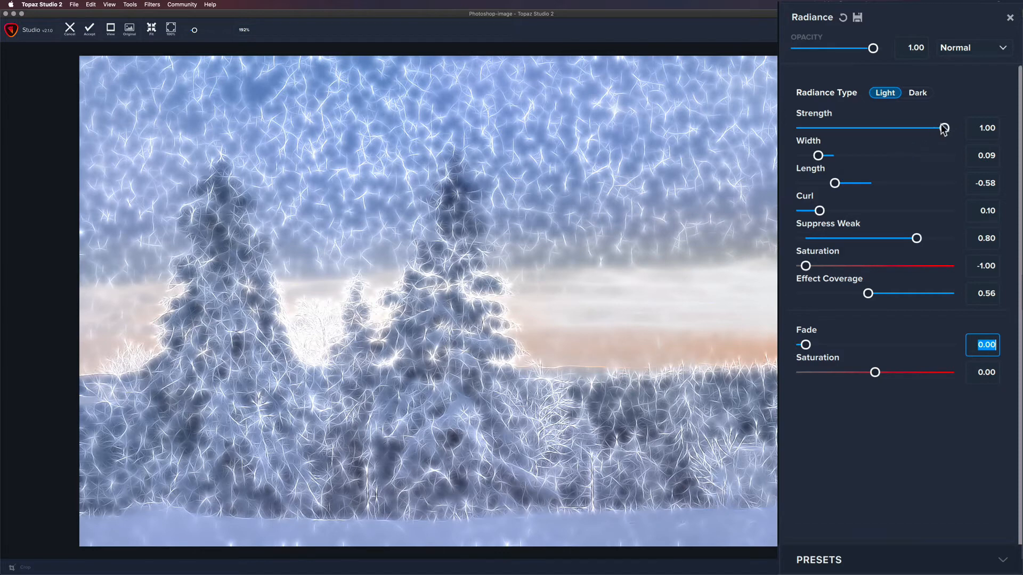
pyautogui.moveTo(944, 128); pyautogui.dragTo(875, 129)
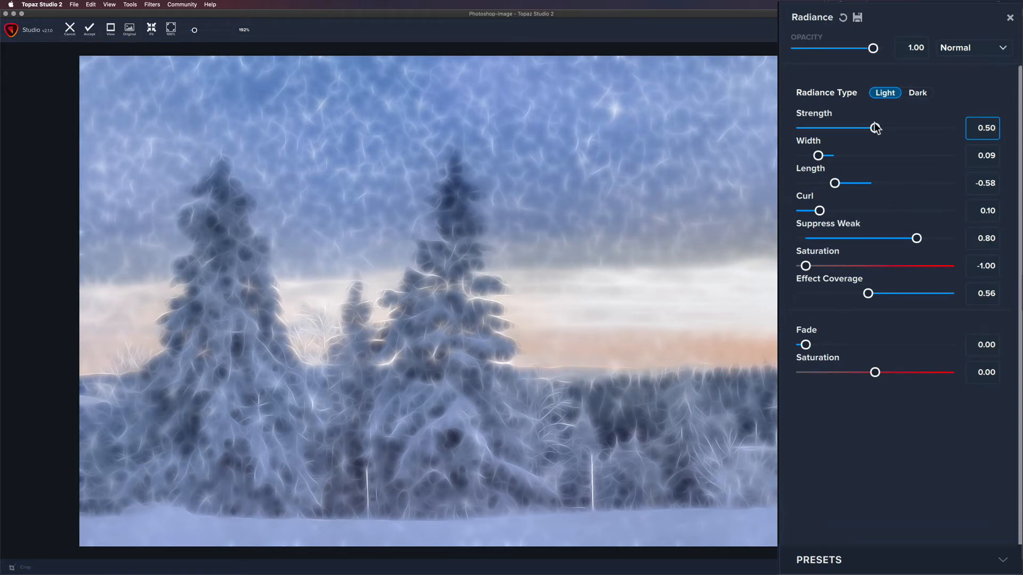
pyautogui.moveTo(875, 128)
pyautogui.mouseDown()
pyautogui.moveTo(867, 128)
pyautogui.moveTo(875, 128)
pyautogui.mouseUp()
# - Reset the Radiance filter and apply the Dark radiance type at a strength of 0.09
pyautogui.click(844, 21)
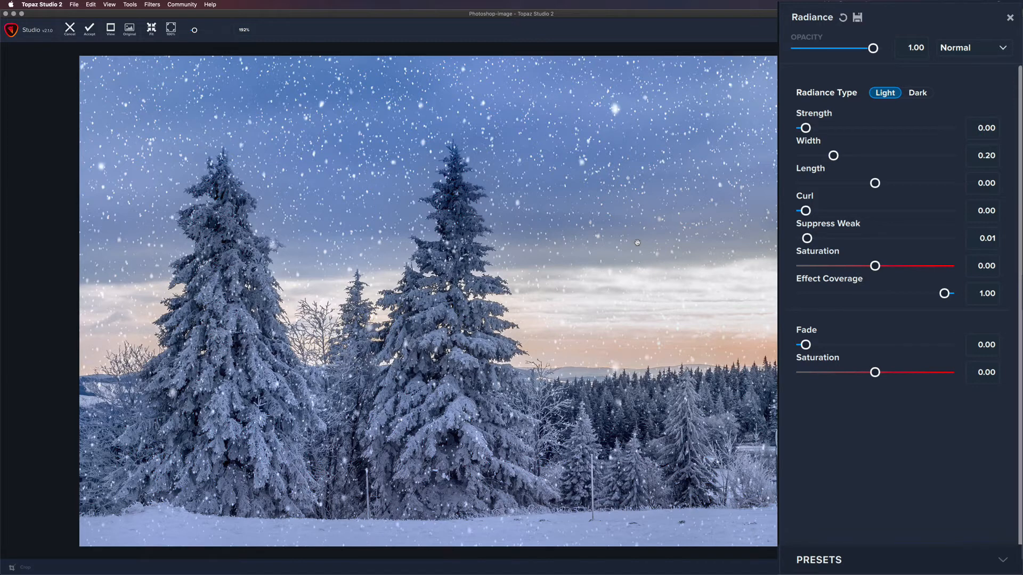
pyautogui.click(923, 97)
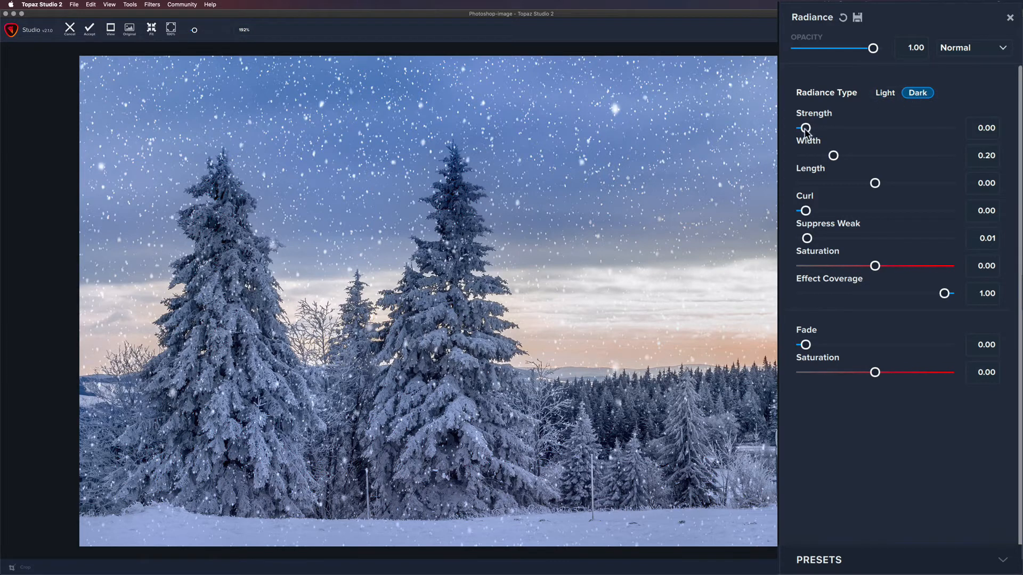
pyautogui.moveTo(806, 128)
pyautogui.mouseDown()
pyautogui.moveTo(943, 130)
pyautogui.moveTo(807, 129)
pyautogui.moveTo(819, 129)
pyautogui.mouseUp()
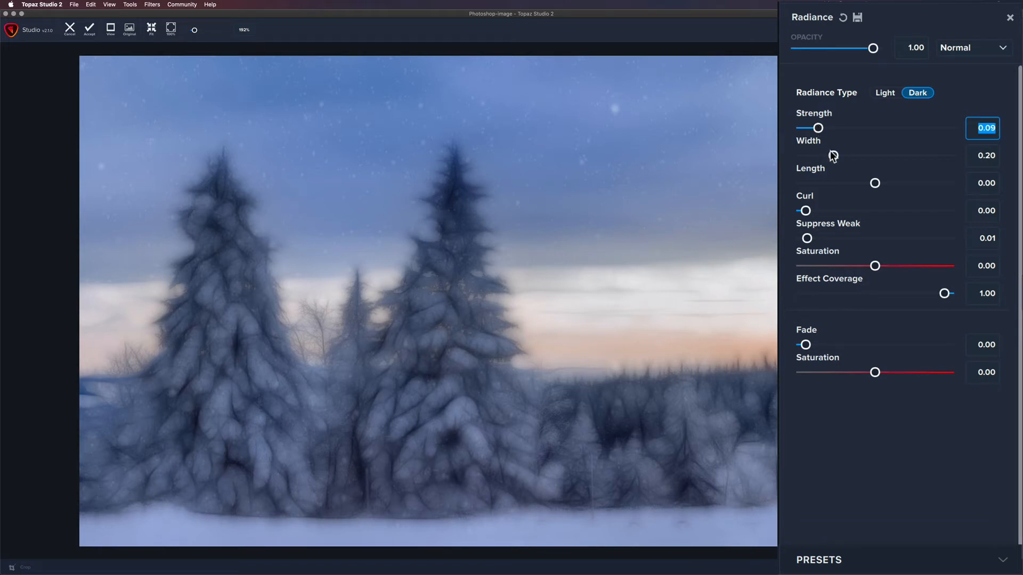
# - Set the dark Radiance width to 0.00 and length to -1.00, with the strength at 0.80
pyautogui.moveTo(833, 155); pyautogui.dragTo(799, 154)
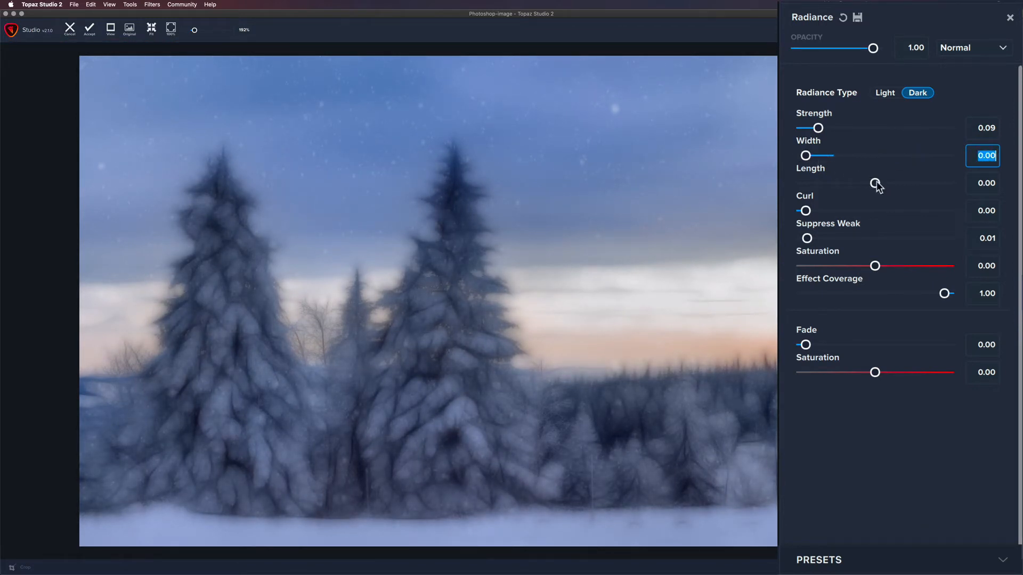
pyautogui.moveTo(877, 182); pyautogui.dragTo(780, 185)
pyautogui.moveTo(818, 128); pyautogui.dragTo(916, 129)
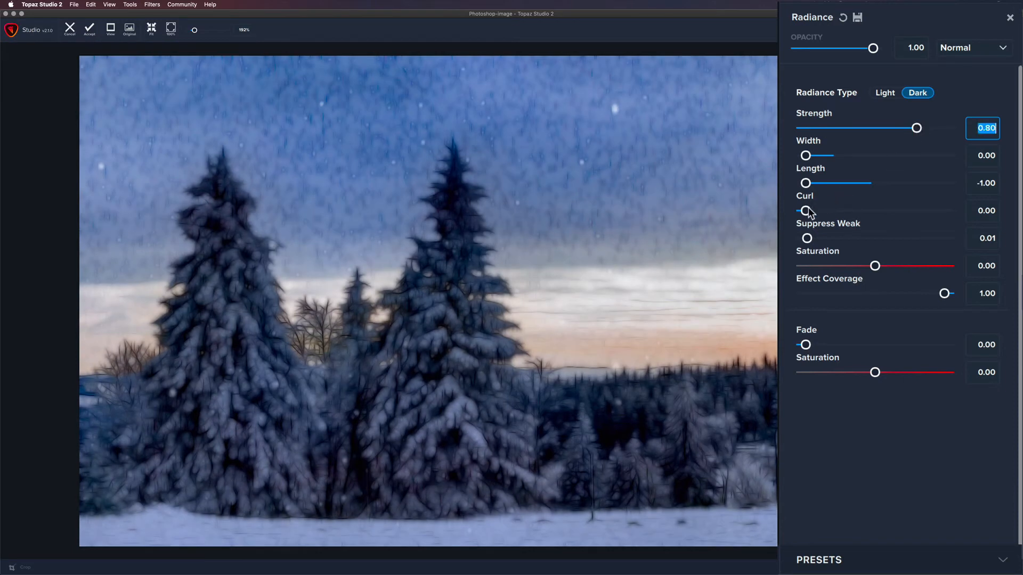
# - Compare Length values of 0.27, 0.11 and 1.00 for the dark edges, and return the length to -1.00
pyautogui.click(807, 184)
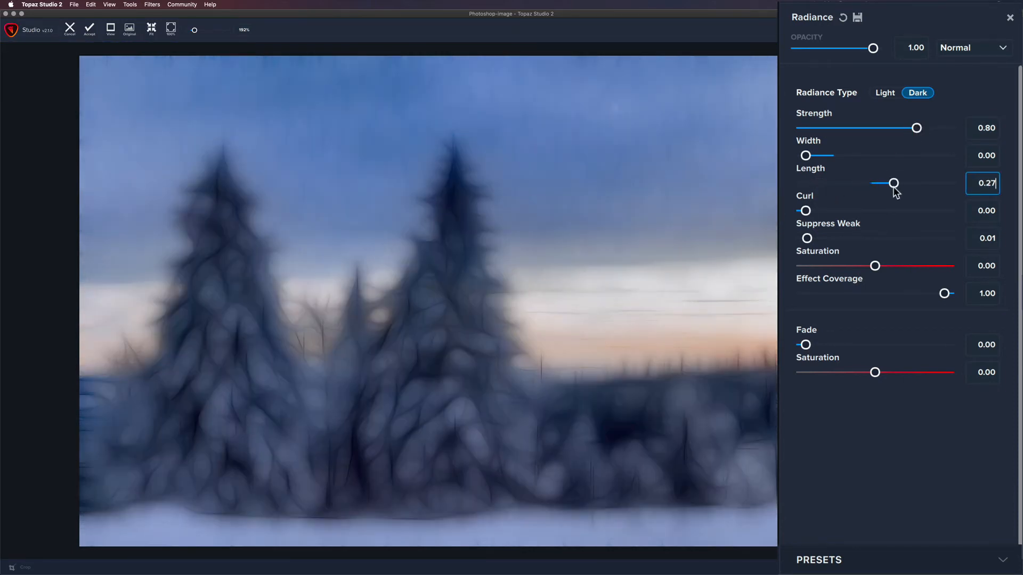
pyautogui.moveTo(893, 186)
pyautogui.mouseDown()
pyautogui.moveTo(915, 186)
pyautogui.moveTo(826, 184)
pyautogui.moveTo(885, 187)
pyautogui.mouseUp()
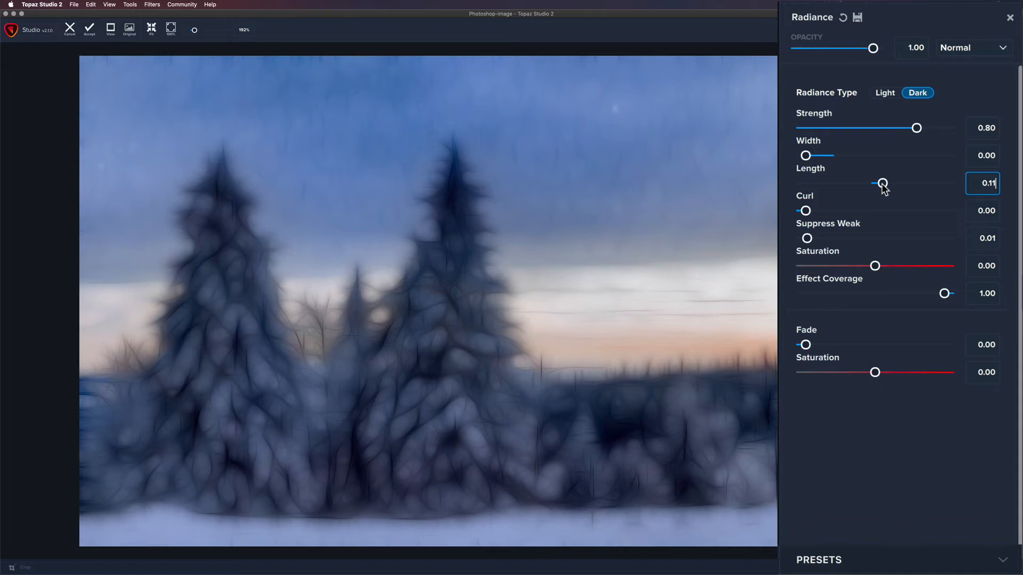
pyautogui.moveTo(882, 183); pyautogui.dragTo(953, 184)
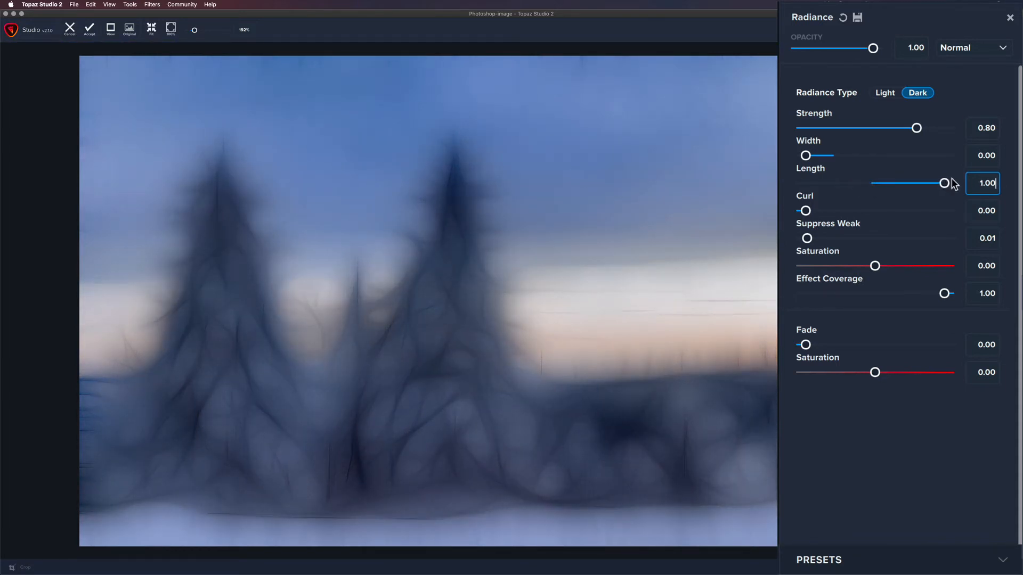
pyautogui.moveTo(953, 184); pyautogui.dragTo(804, 182)
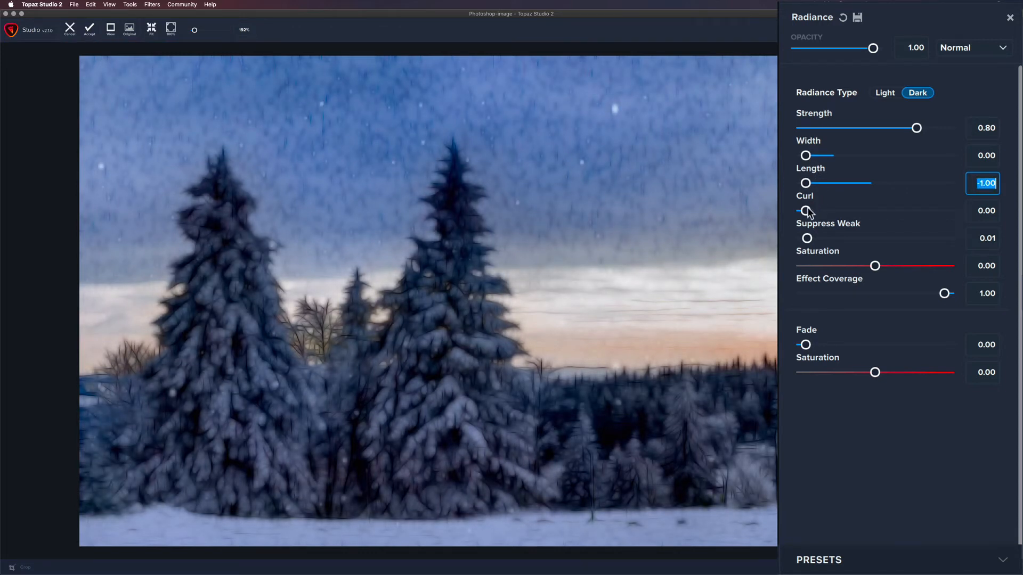
# - Raise the curl and strength of the dark edges to 1.00 and widen them to 0.12
pyautogui.moveTo(808, 212); pyautogui.dragTo(1017, 204)
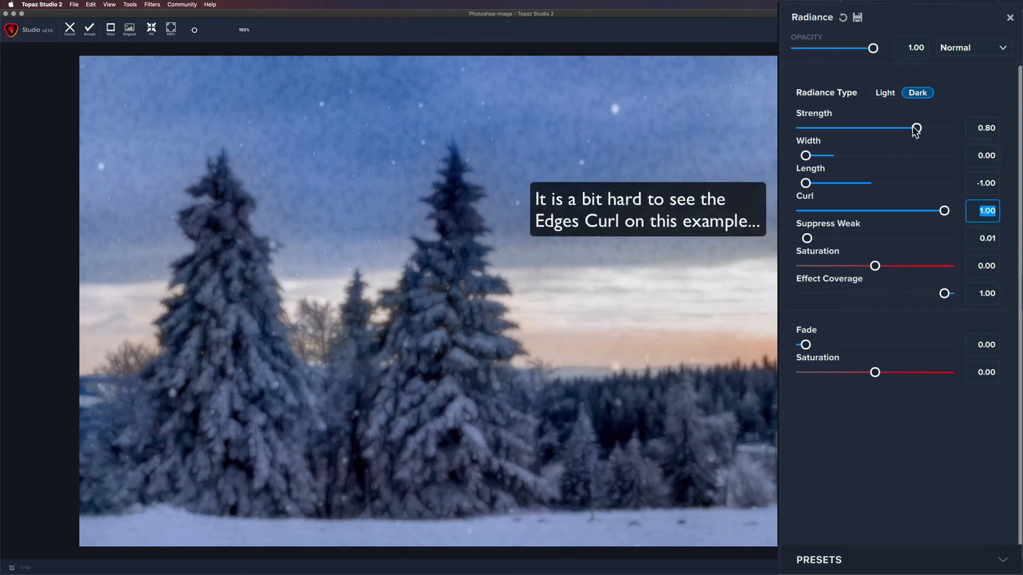
pyautogui.moveTo(916, 130); pyautogui.dragTo(991, 128)
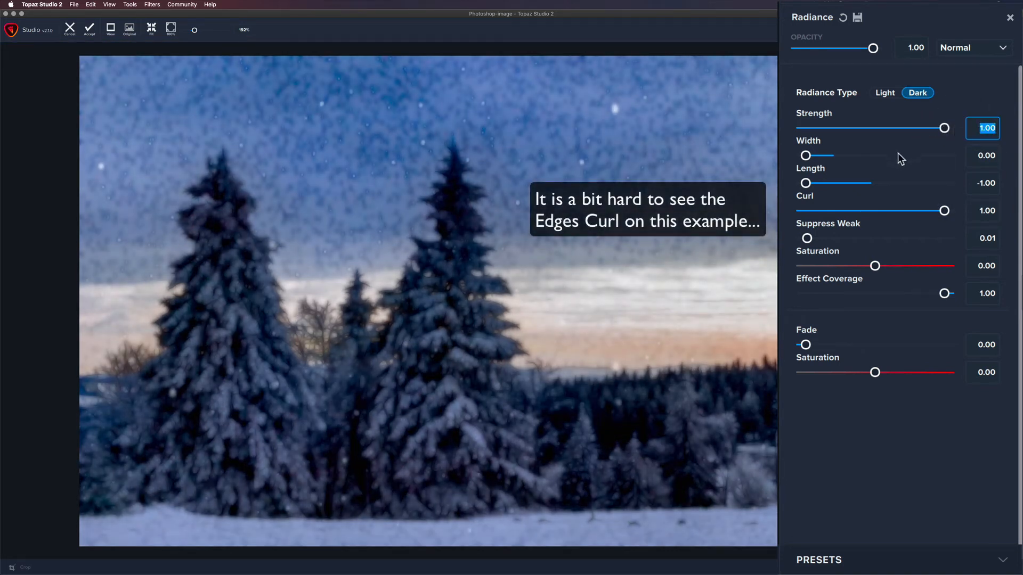
pyautogui.moveTo(805, 155)
pyautogui.mouseDown()
pyautogui.moveTo(836, 156)
pyautogui.moveTo(823, 159)
pyautogui.mouseUp()
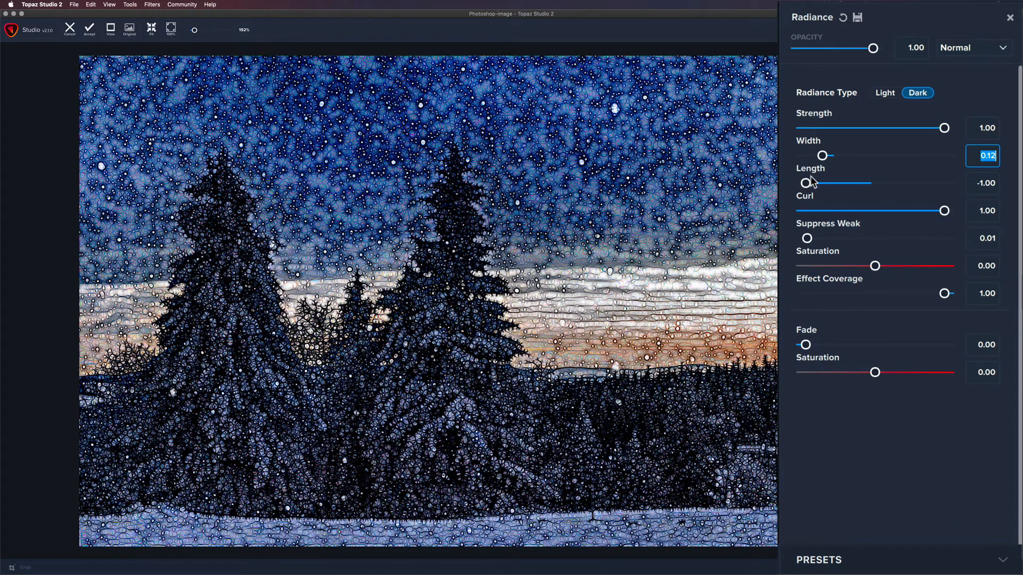
# - Compare curl at 0.43 and 0.00, lower the strength to 0.74, and settle the curl at 0.67
pyautogui.moveTo(945, 213)
pyautogui.mouseDown()
pyautogui.moveTo(782, 202)
pyautogui.moveTo(946, 211)
pyautogui.mouseUp()
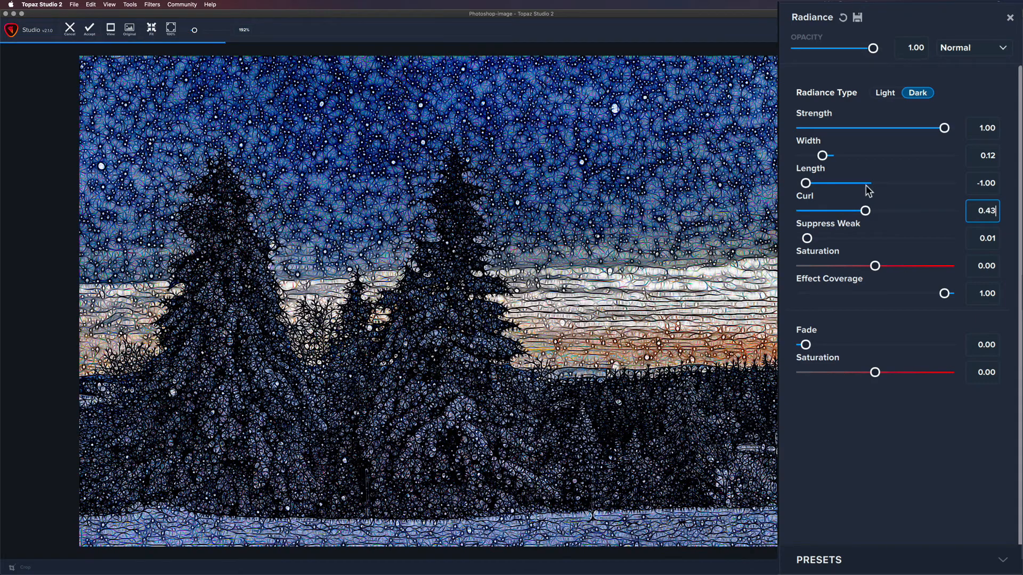
pyautogui.moveTo(866, 195); pyautogui.dragTo(822, 196)
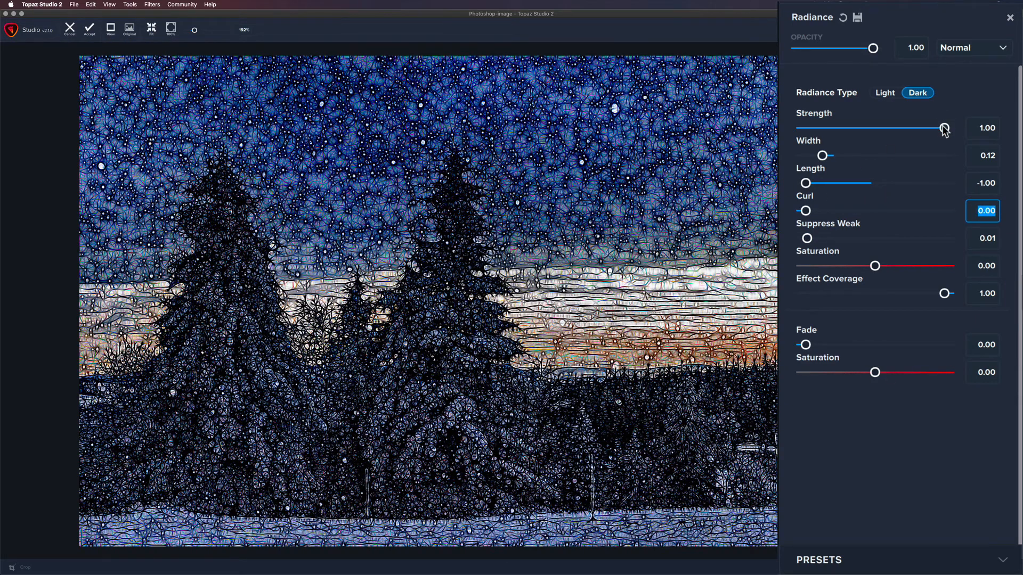
pyautogui.moveTo(944, 129); pyautogui.dragTo(908, 129)
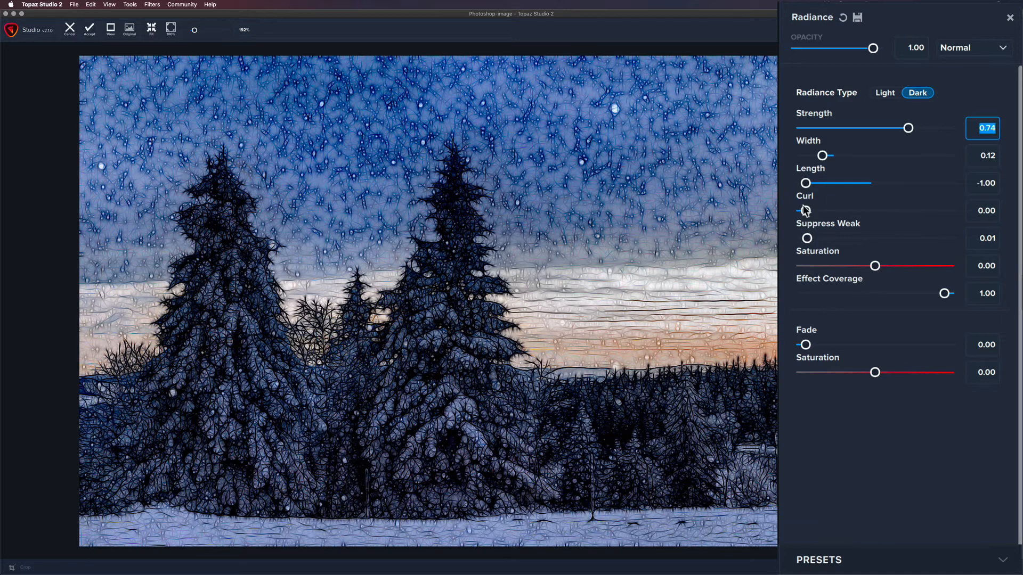
pyautogui.moveTo(805, 210)
pyautogui.mouseDown()
pyautogui.moveTo(973, 208)
pyautogui.moveTo(828, 204)
pyautogui.moveTo(942, 212)
pyautogui.moveTo(869, 208)
pyautogui.moveTo(899, 210)
pyautogui.mouseUp()
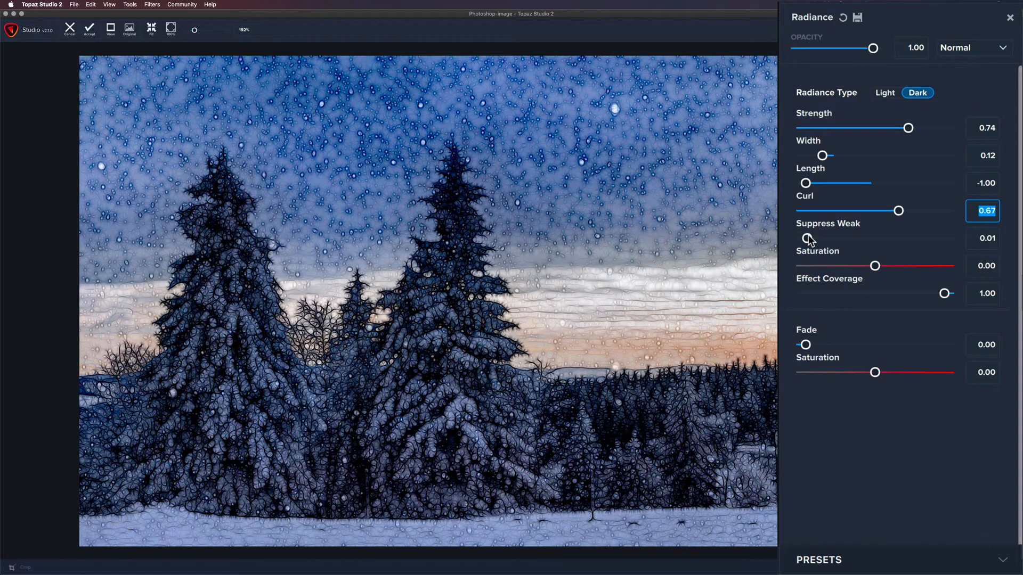
# - Set Suppress Weak to 0.61, try the effect's saturation at 1.00, and settle it at -1.00
pyautogui.moveTo(807, 238); pyautogui.dragTo(890, 238)
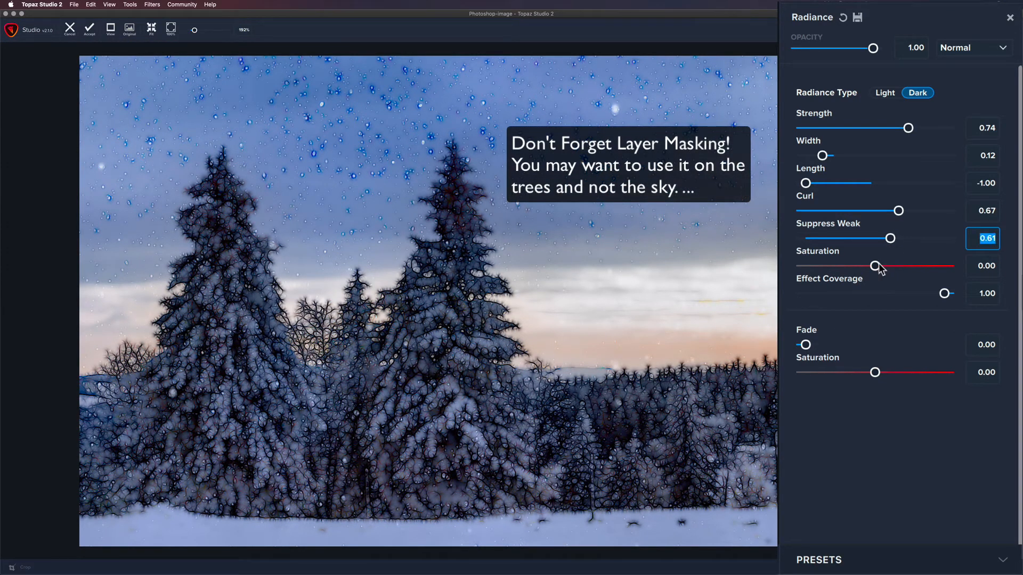
pyautogui.moveTo(876, 269); pyautogui.dragTo(979, 265)
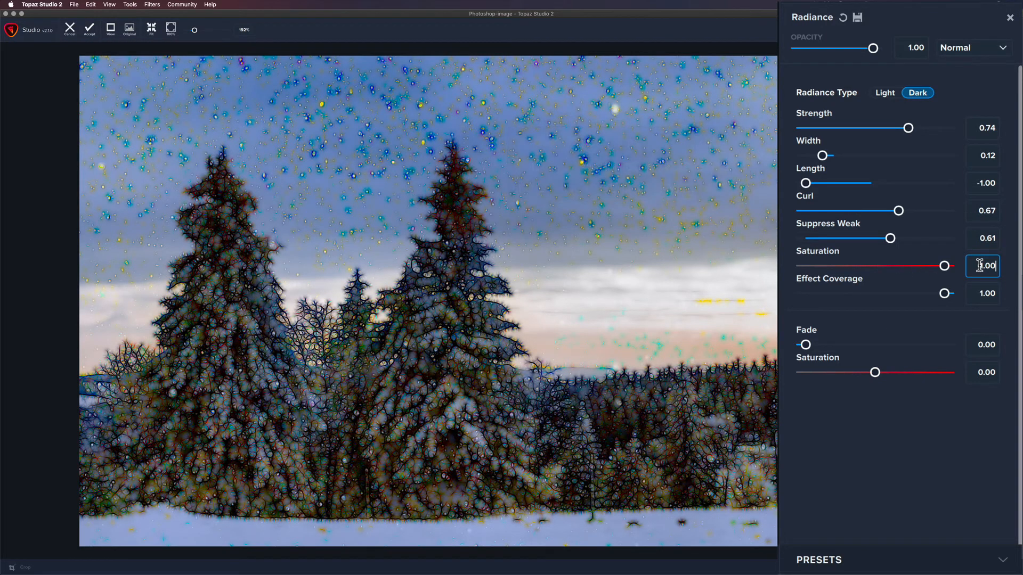
pyautogui.moveTo(946, 266); pyautogui.dragTo(805, 266)
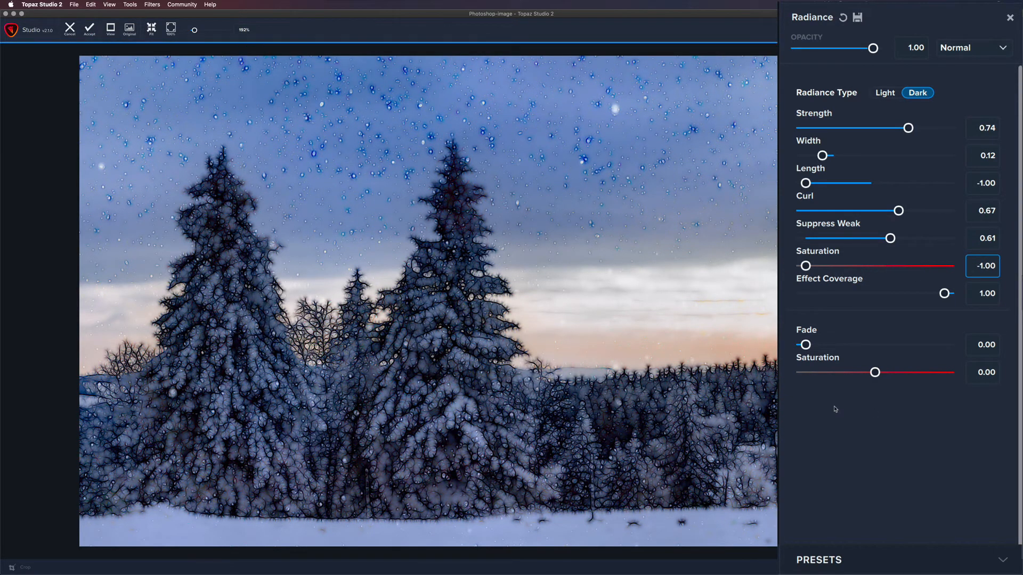
pyautogui.click(874, 415)
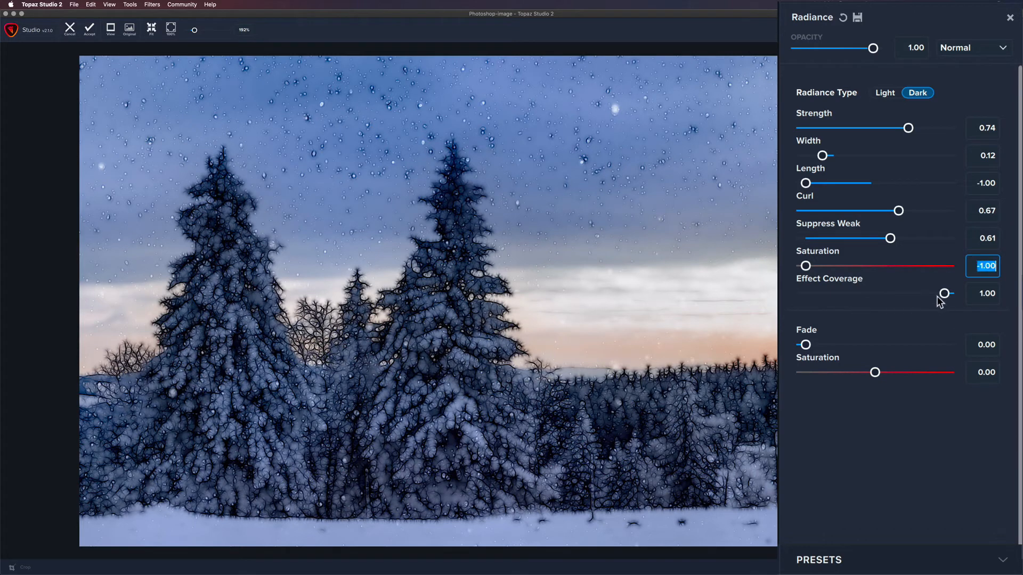
# - Test Effect Coverage at 0.29 on the dark edges and restore it to 1.00
pyautogui.moveTo(945, 295); pyautogui.dragTo(824, 280)
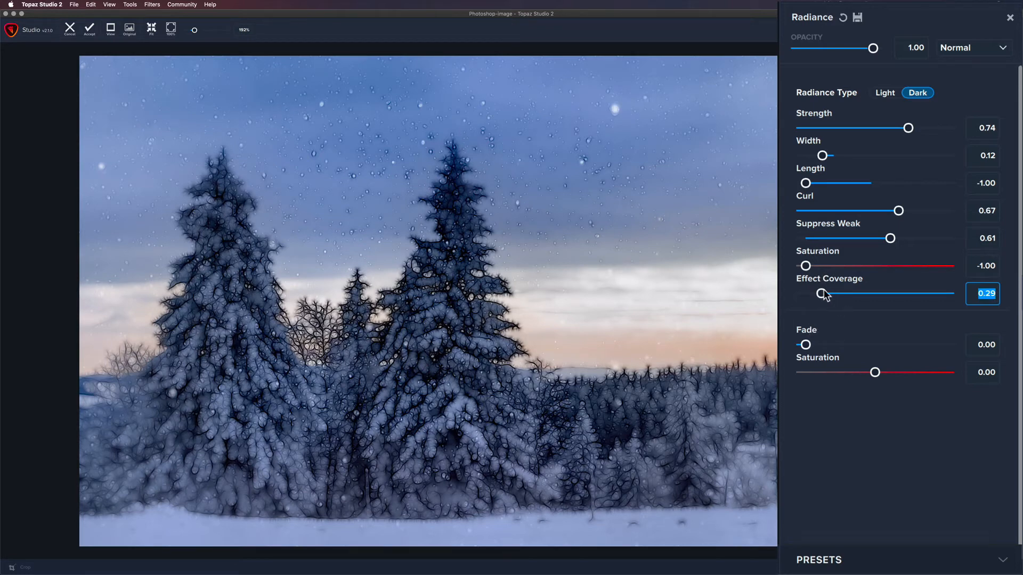
pyautogui.moveTo(823, 295); pyautogui.dragTo(967, 287)
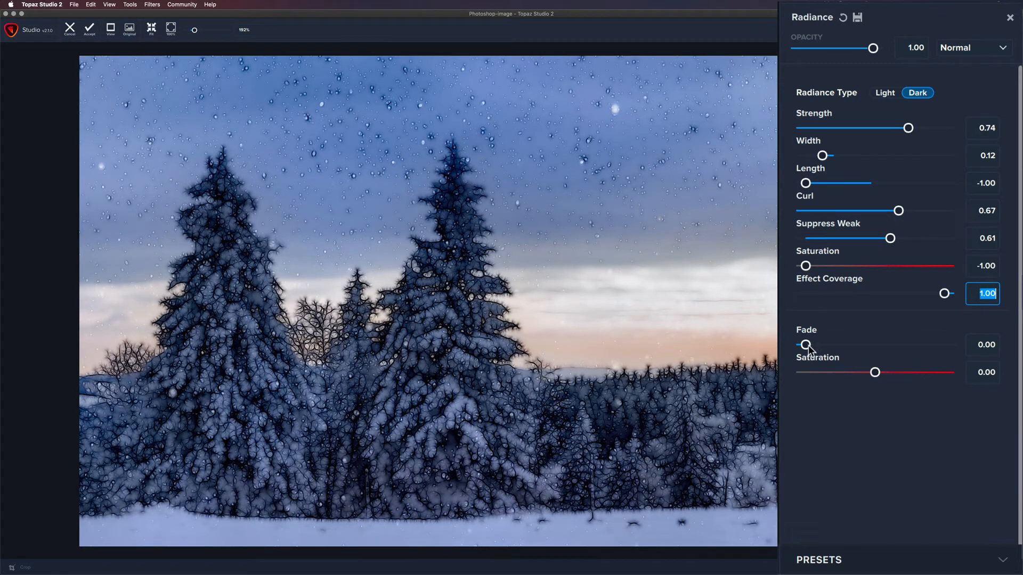
# - Create a sketch look with Fade and Strength at 1.00, Width 0.09, Length -0.90 and Curl 0.26
pyautogui.moveTo(808, 345); pyautogui.dragTo(944, 345)
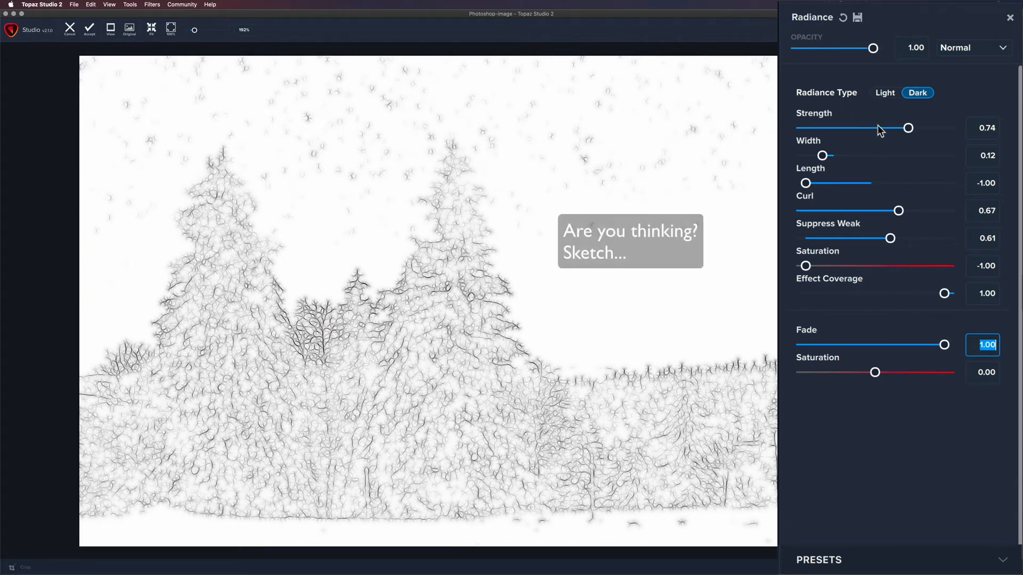
pyautogui.moveTo(908, 127); pyautogui.dragTo(978, 134)
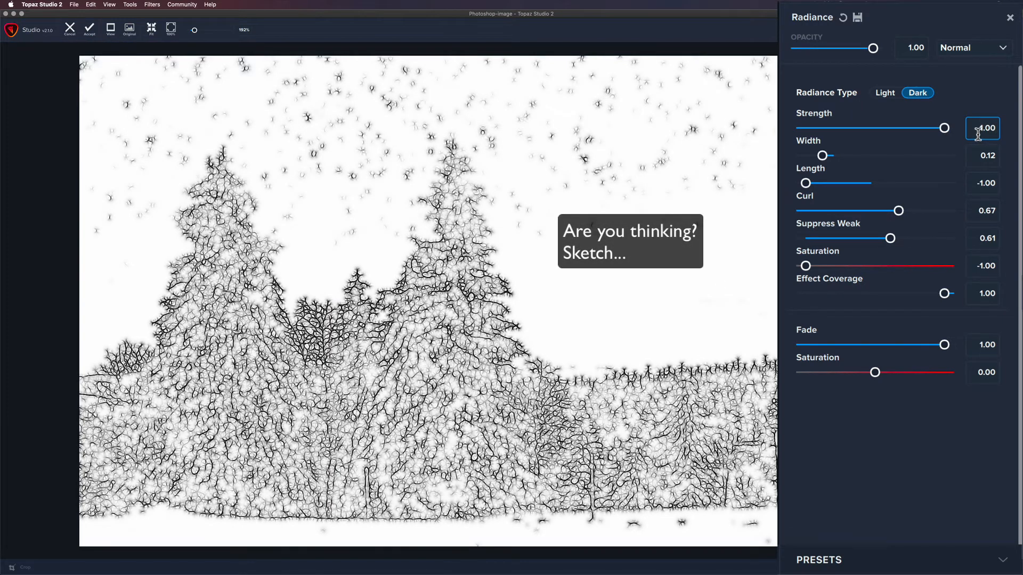
pyautogui.moveTo(823, 155)
pyautogui.mouseDown()
pyautogui.moveTo(870, 156)
pyautogui.moveTo(792, 151)
pyautogui.moveTo(879, 160)
pyautogui.moveTo(816, 161)
pyautogui.moveTo(825, 162)
pyautogui.moveTo(805, 185)
pyautogui.moveTo(918, 187)
pyautogui.moveTo(813, 191)
pyautogui.mouseUp()
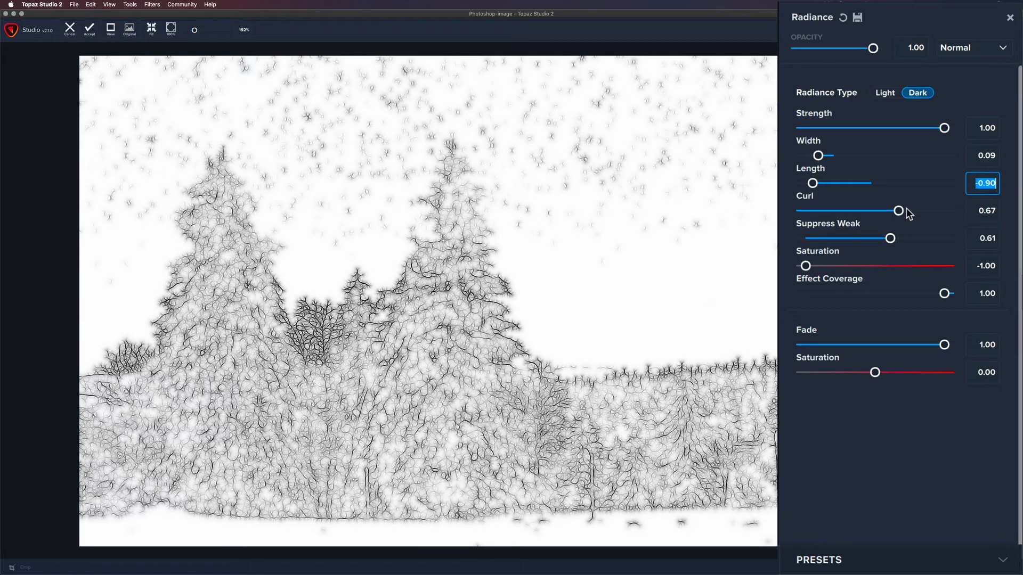
pyautogui.moveTo(898, 210)
pyautogui.mouseDown()
pyautogui.moveTo(806, 210)
pyautogui.moveTo(975, 213)
pyautogui.moveTo(816, 376)
pyautogui.moveTo(1011, 207)
pyautogui.moveTo(842, 211)
pyautogui.mouseUp()
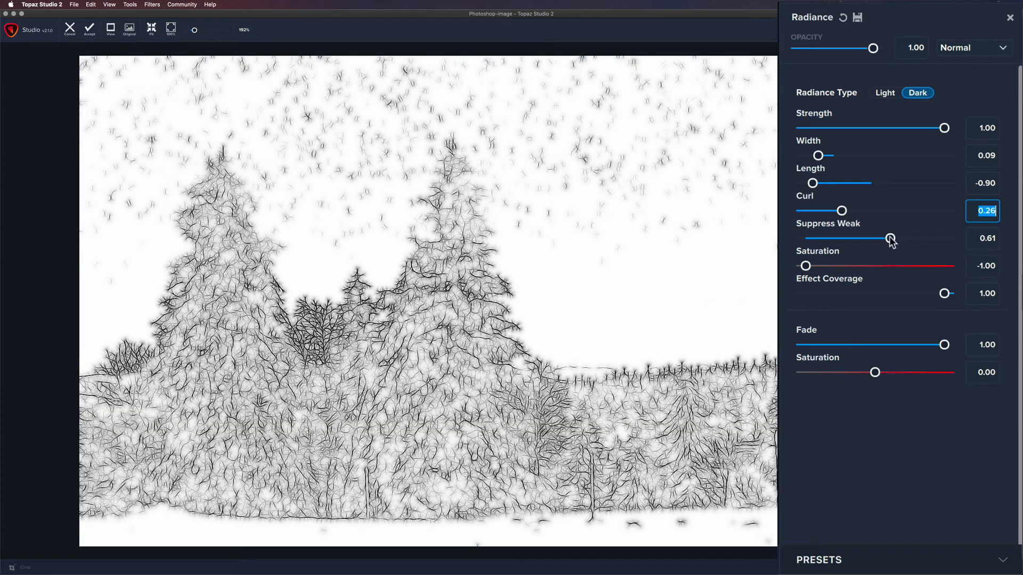
# - Set Suppress Weak to 0.76 and bring the original photo back with Fade at 0.00
pyautogui.moveTo(890, 238); pyautogui.dragTo(914, 239)
pyautogui.moveTo(904, 241); pyautogui.dragTo(913, 242)
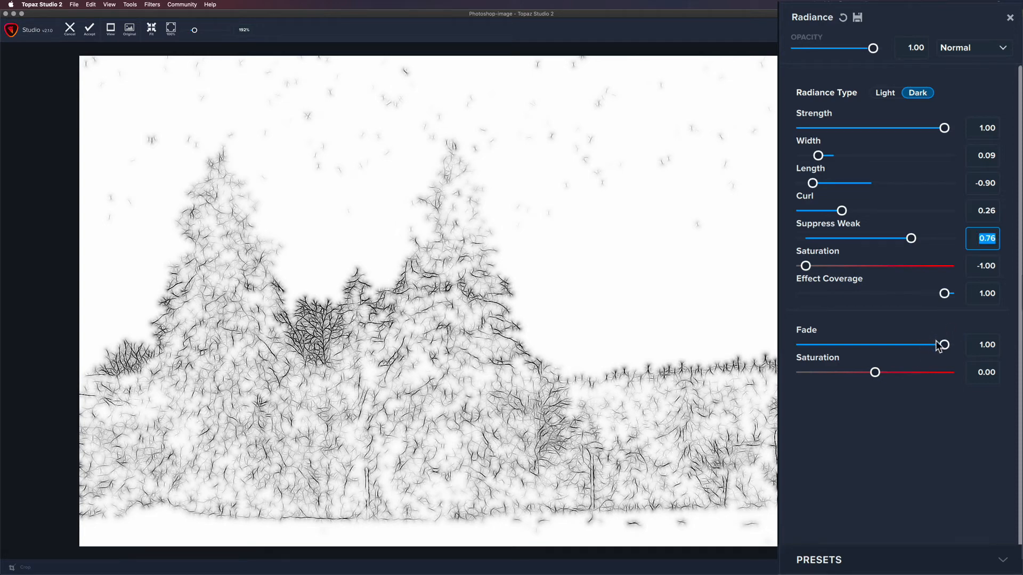
pyautogui.moveTo(944, 344); pyautogui.dragTo(796, 338)
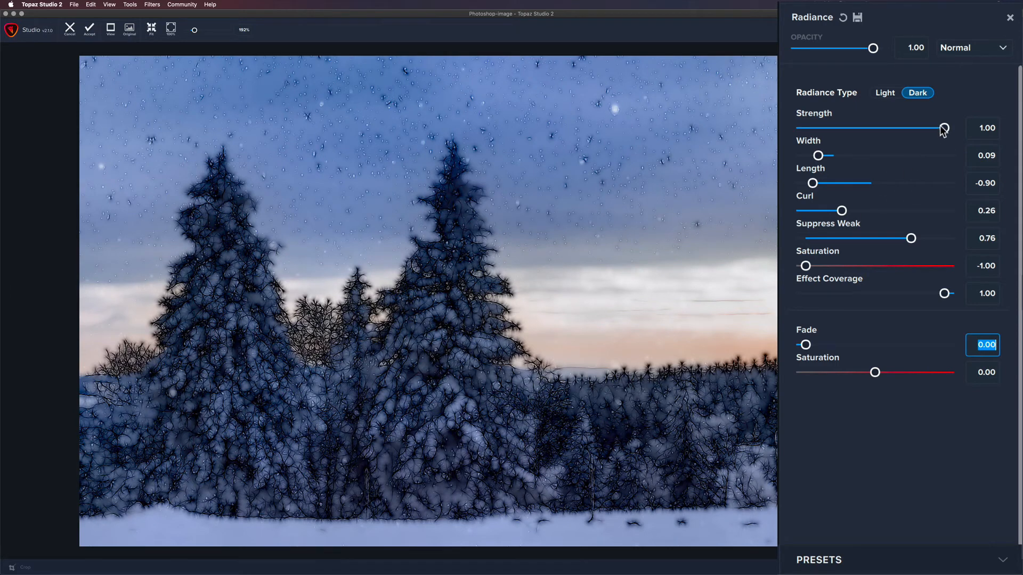
# - Lower the Radiance strength to 0.56 and set Effect Coverage to 0.75
pyautogui.moveTo(943, 128); pyautogui.dragTo(884, 129)
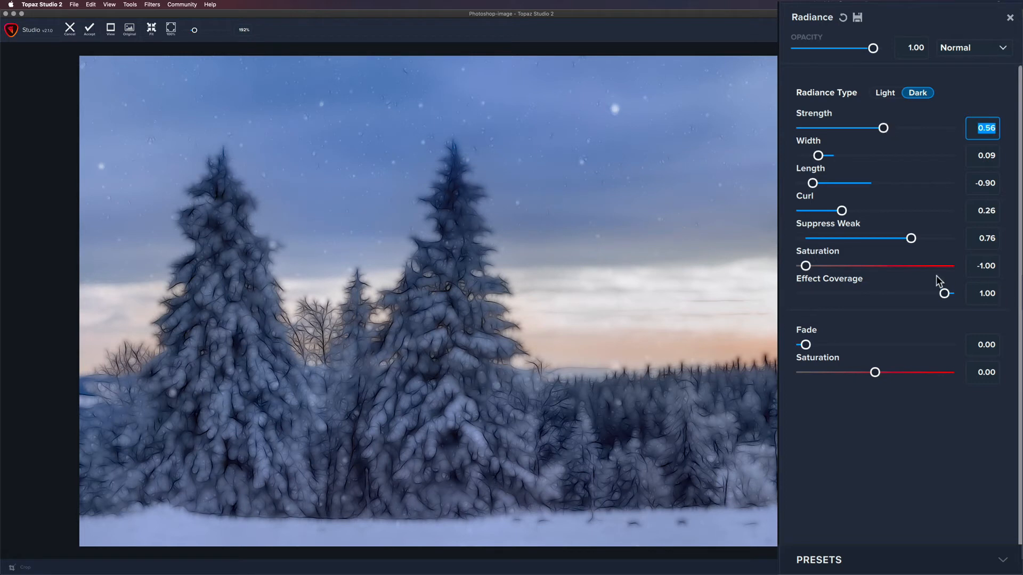
pyautogui.click(945, 295)
pyautogui.moveTo(948, 297); pyautogui.dragTo(900, 300)
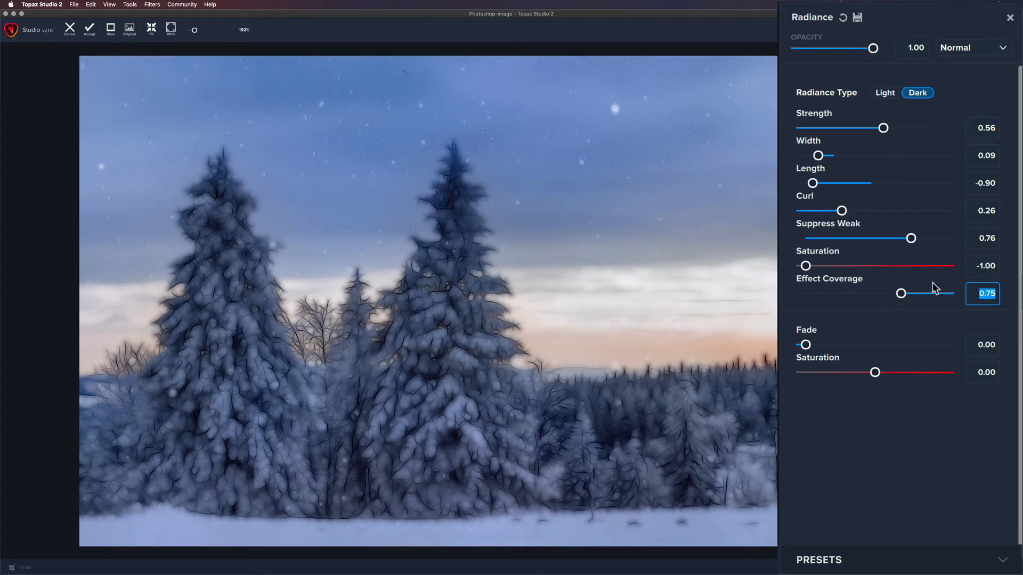
# - Try the underlying photo's saturation at -1.00, and bring it back to 0.01
pyautogui.moveTo(876, 374); pyautogui.dragTo(888, 468)
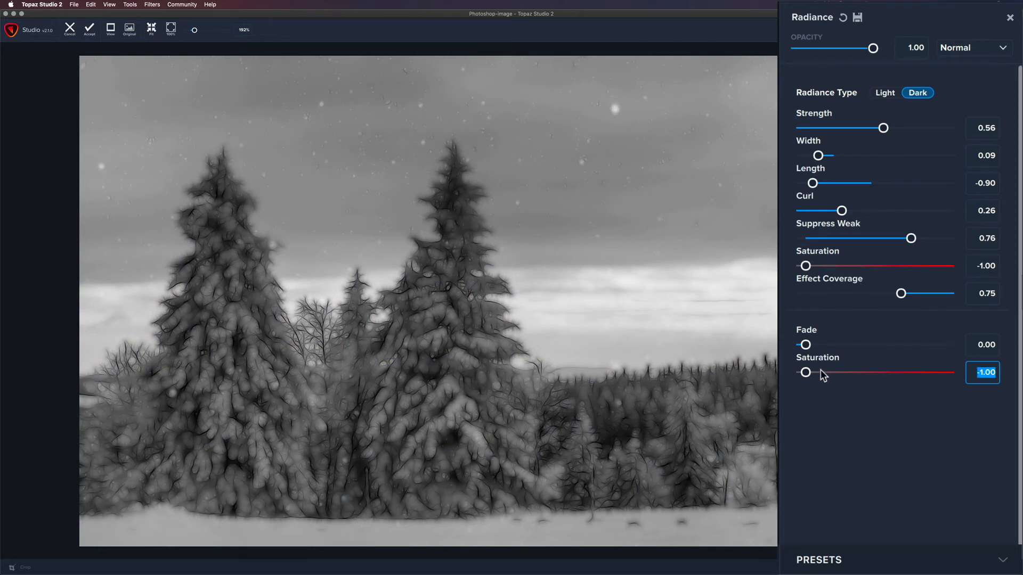
pyautogui.moveTo(806, 372)
pyautogui.mouseDown()
pyautogui.moveTo(827, 375)
pyautogui.moveTo(805, 374)
pyautogui.mouseUp()
pyautogui.moveTo(806, 372); pyautogui.dragTo(876, 376)
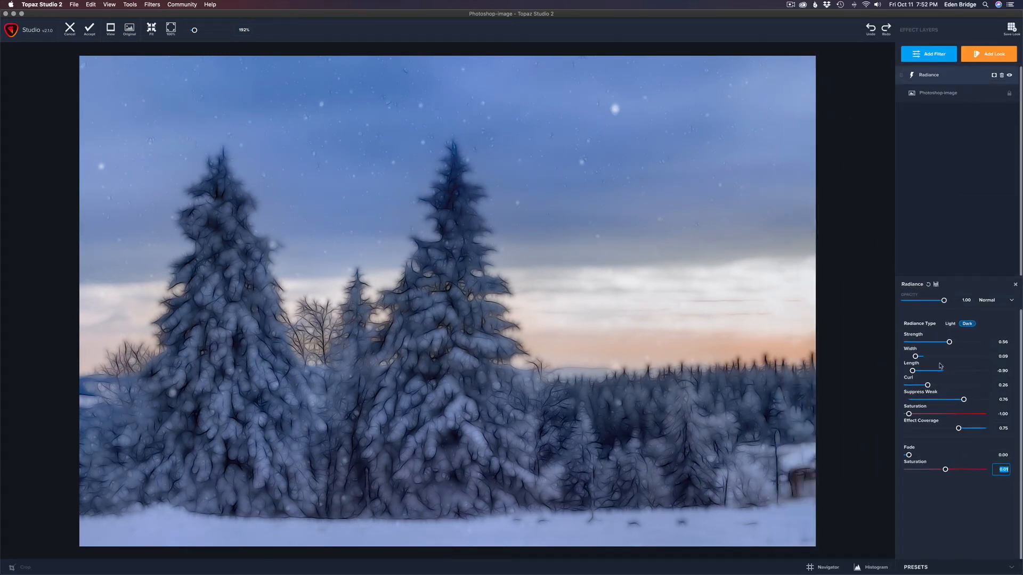
# - Add a Brightness Contrast filter above Radiance and raise its brightness to 0.40
pyautogui.click(929, 54)
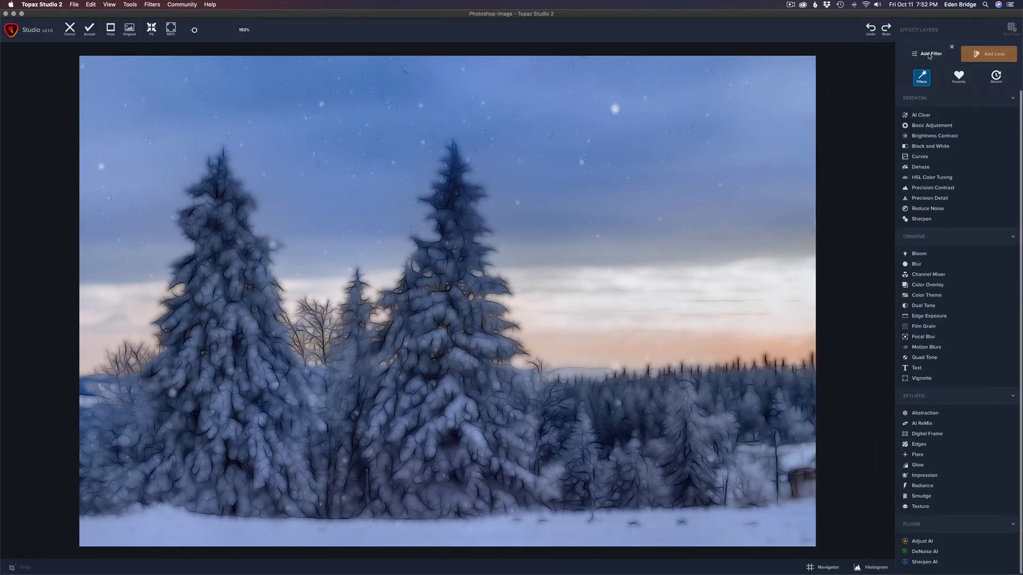
pyautogui.click(922, 139)
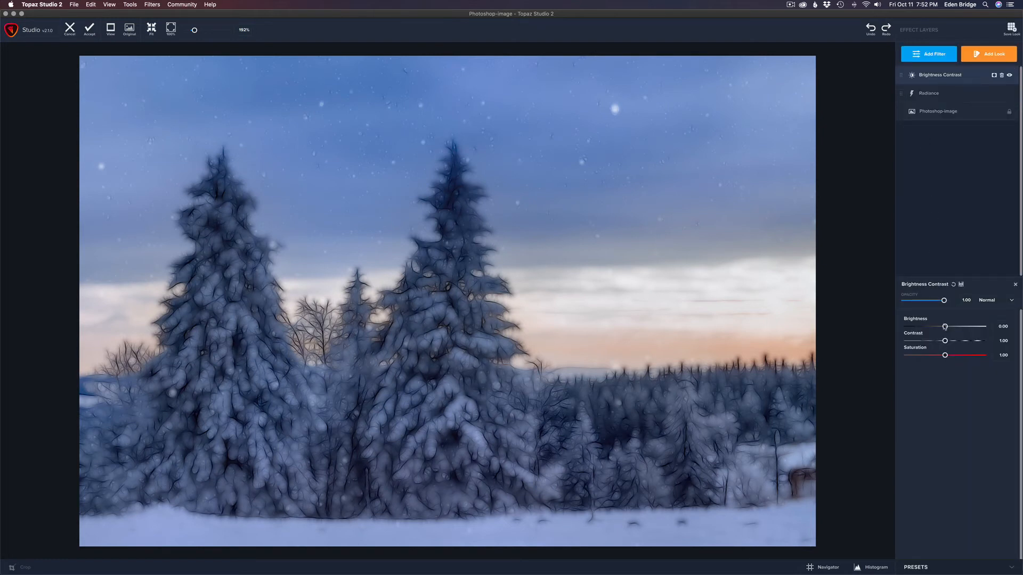
pyautogui.moveTo(945, 326); pyautogui.dragTo(960, 328)
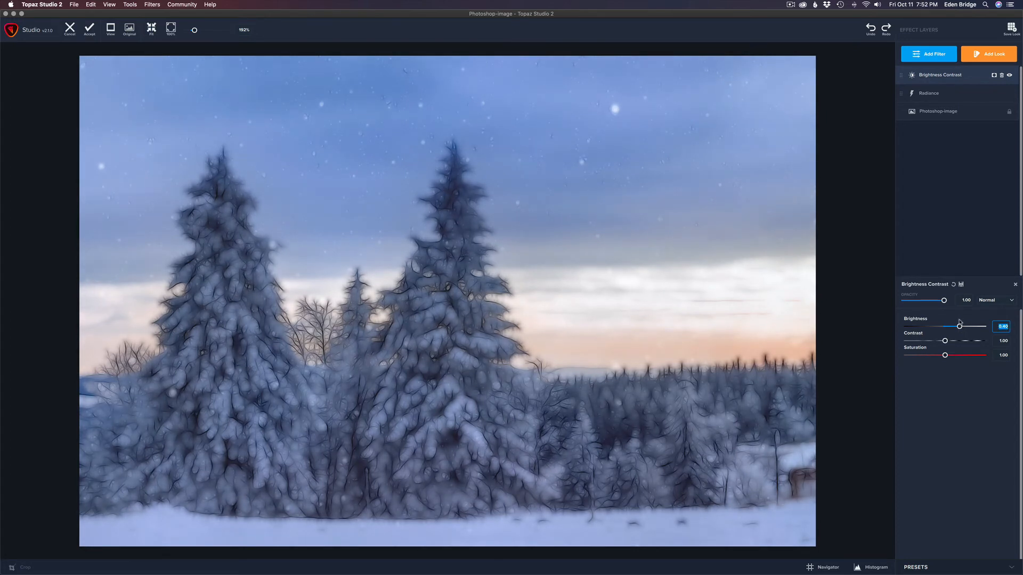
# - Add an AI Clear filter with its default settings and toggle its visibility to compare the effect
pyautogui.click(931, 62)
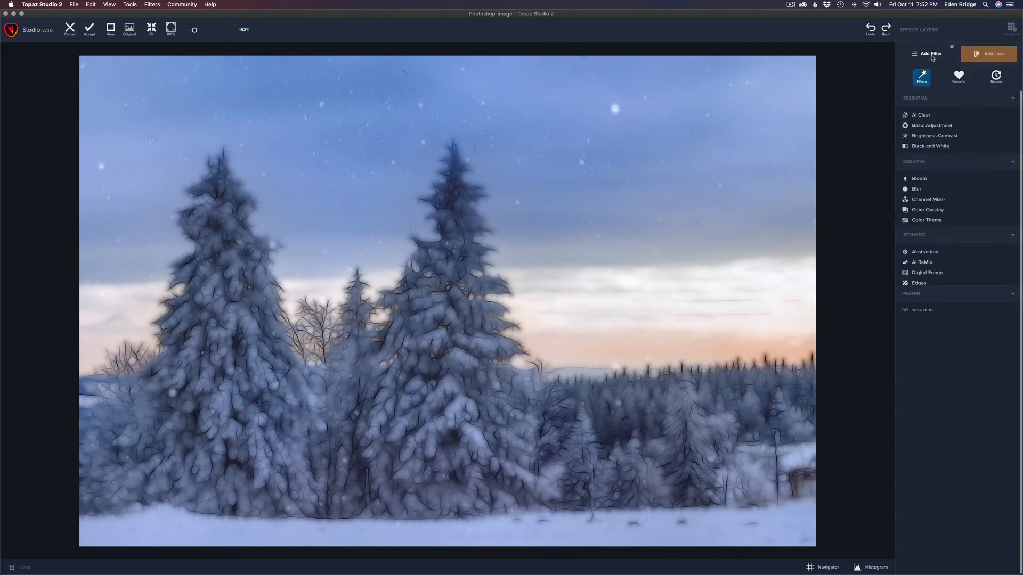
pyautogui.click(926, 117)
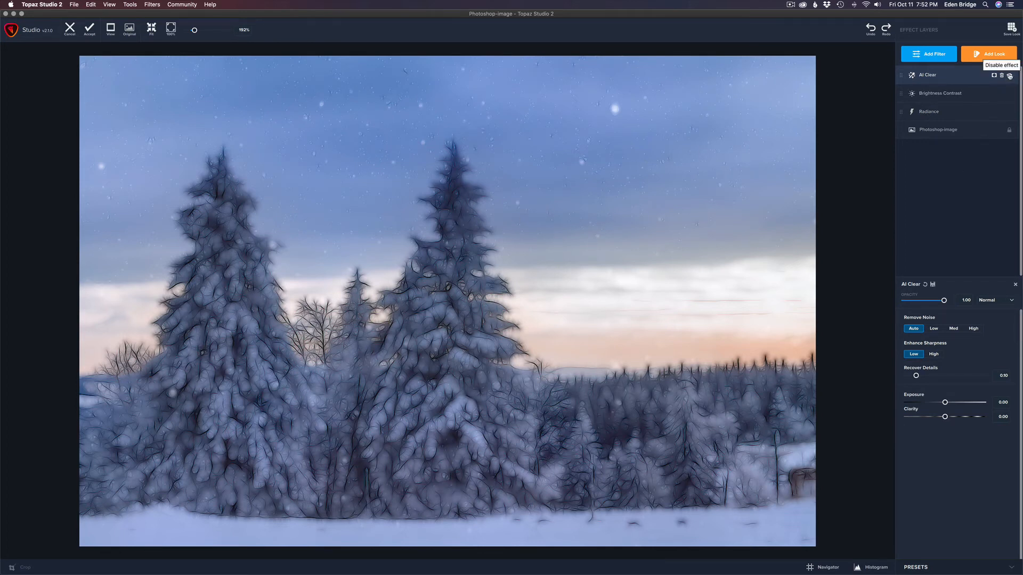
pyautogui.click(1010, 76)
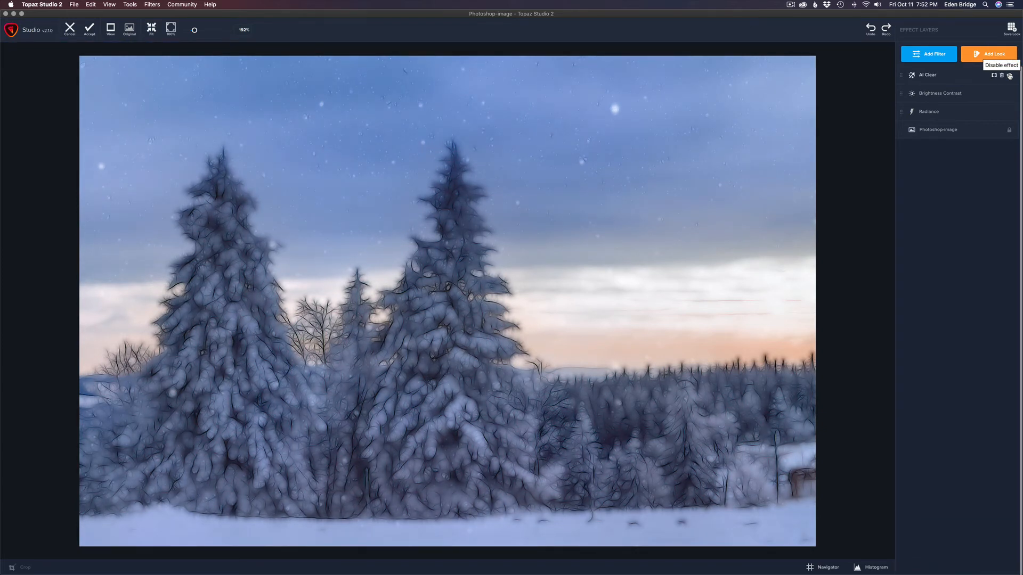
# - Add a Flare filter and place a Standard star on the tip of each of the two tall trees
pyautogui.click(926, 54)
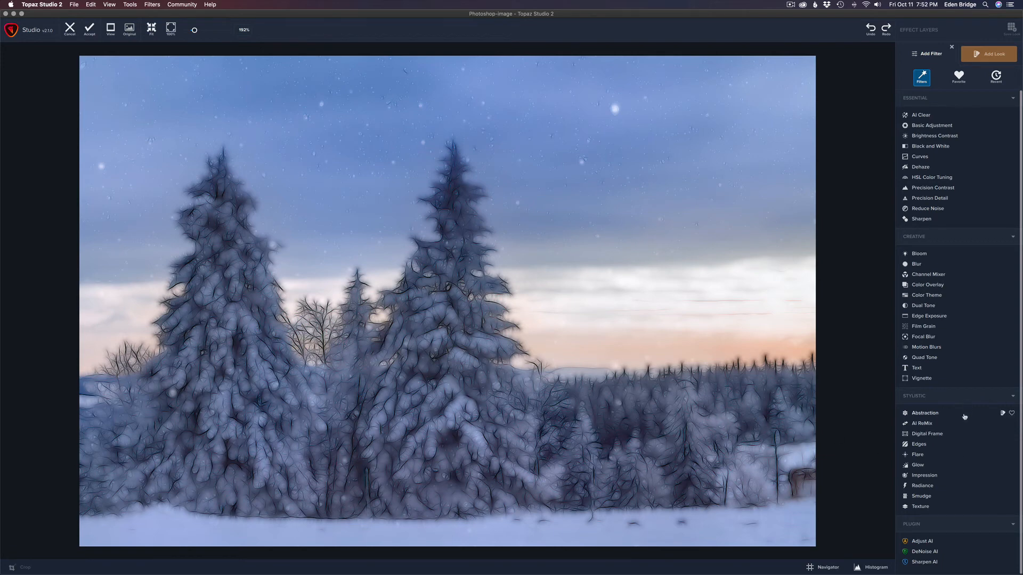
pyautogui.click(927, 456)
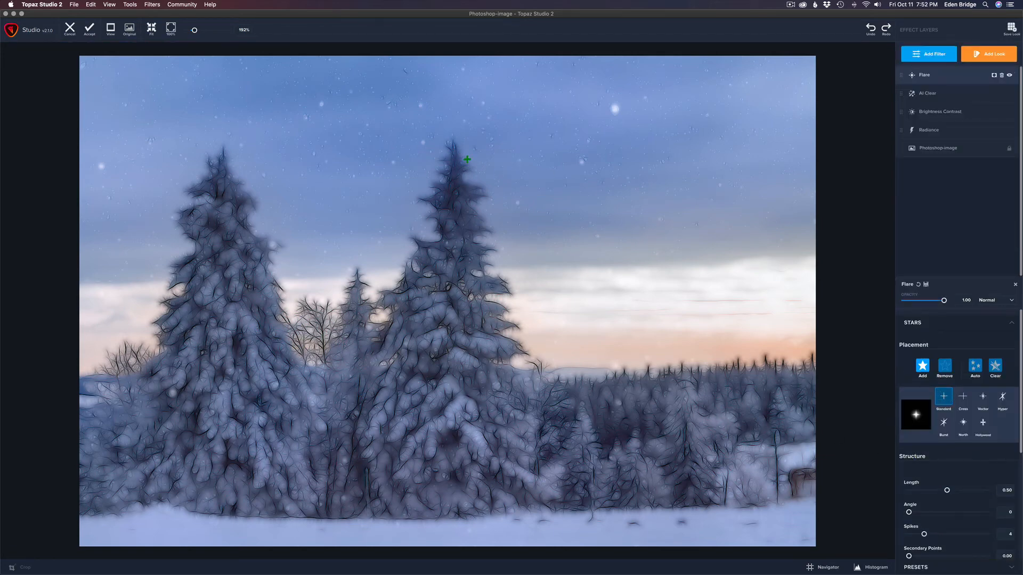
pyautogui.click(451, 142)
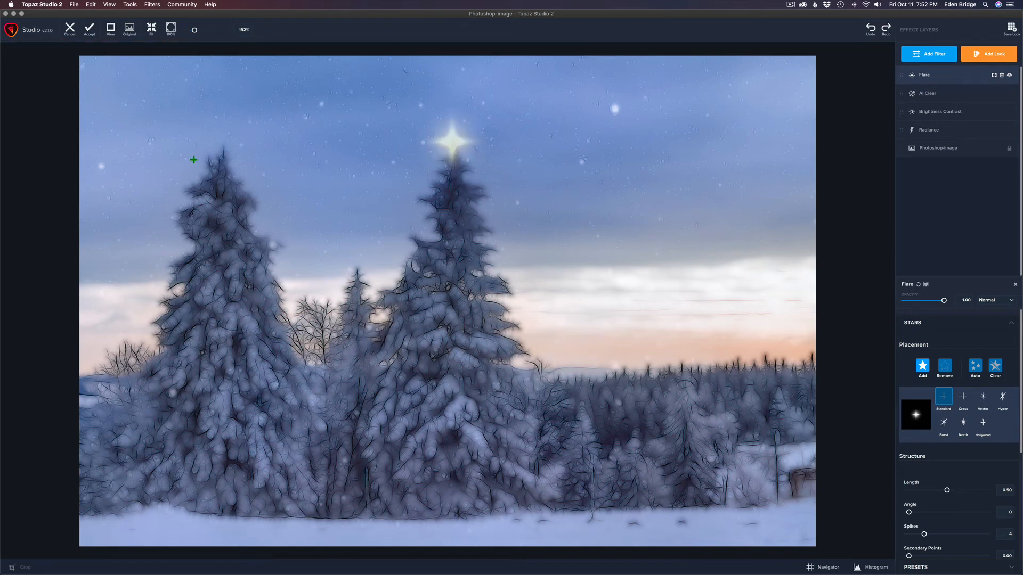
pyautogui.click(224, 154)
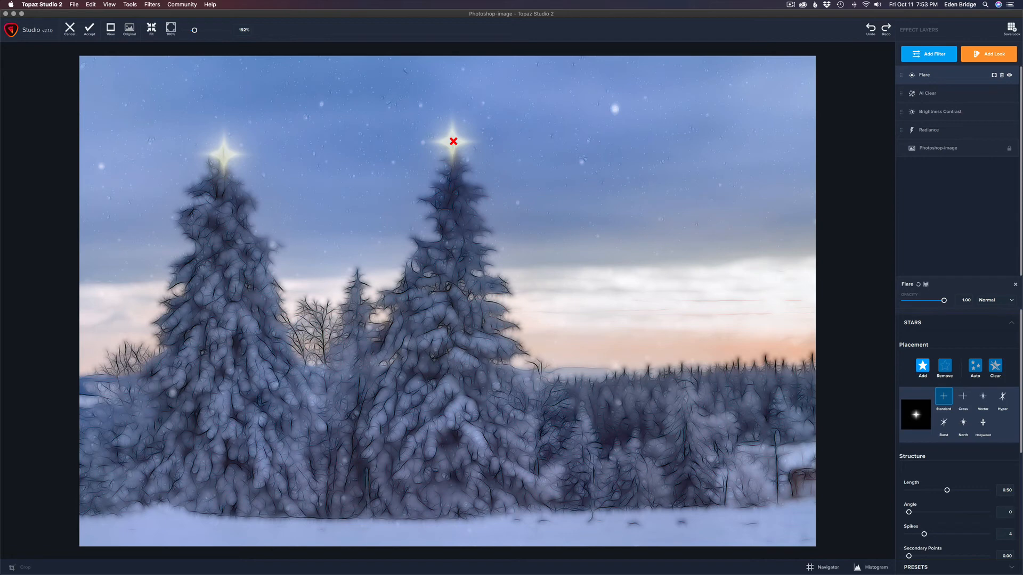
# - Remove both tree-top stars and place them again, with the left tree's star slightly higher
pyautogui.click(453, 142)
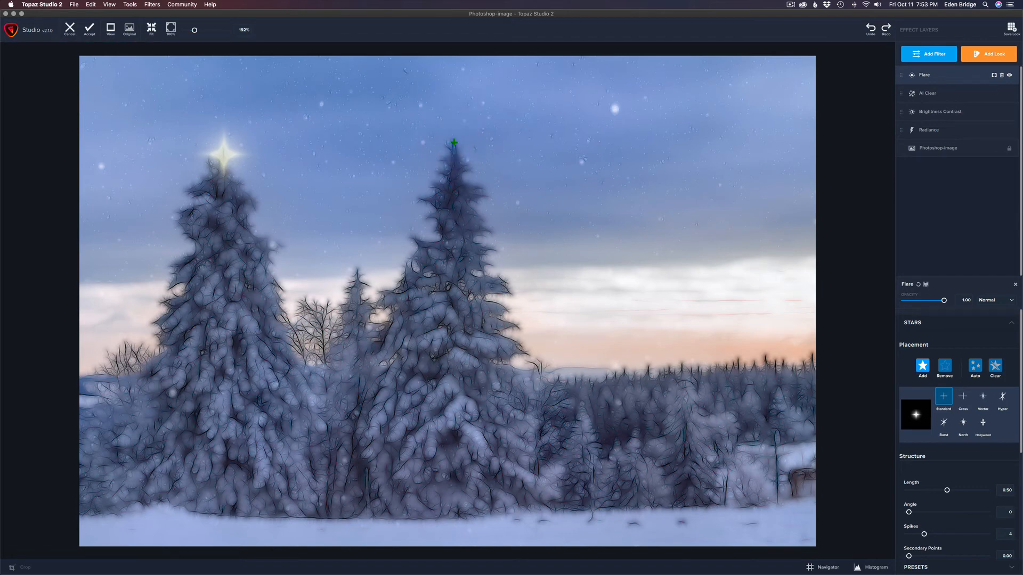
pyautogui.click(454, 143)
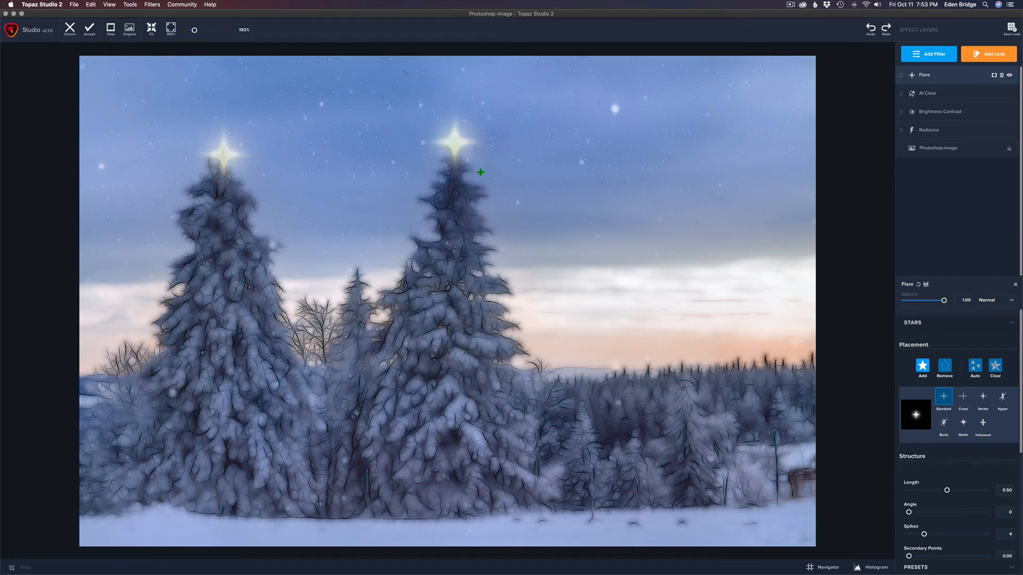
pyautogui.click(222, 154)
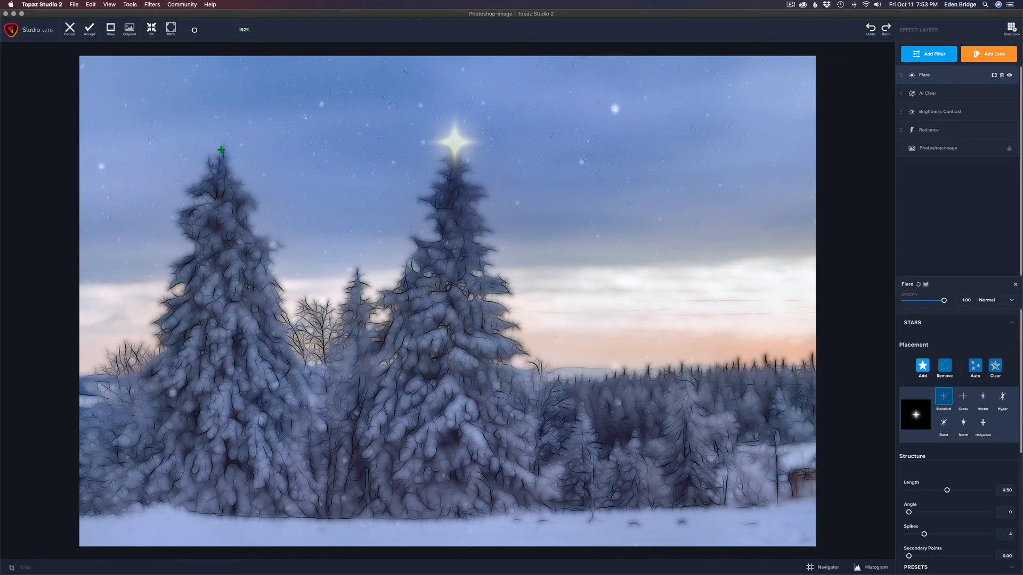
pyautogui.click(222, 149)
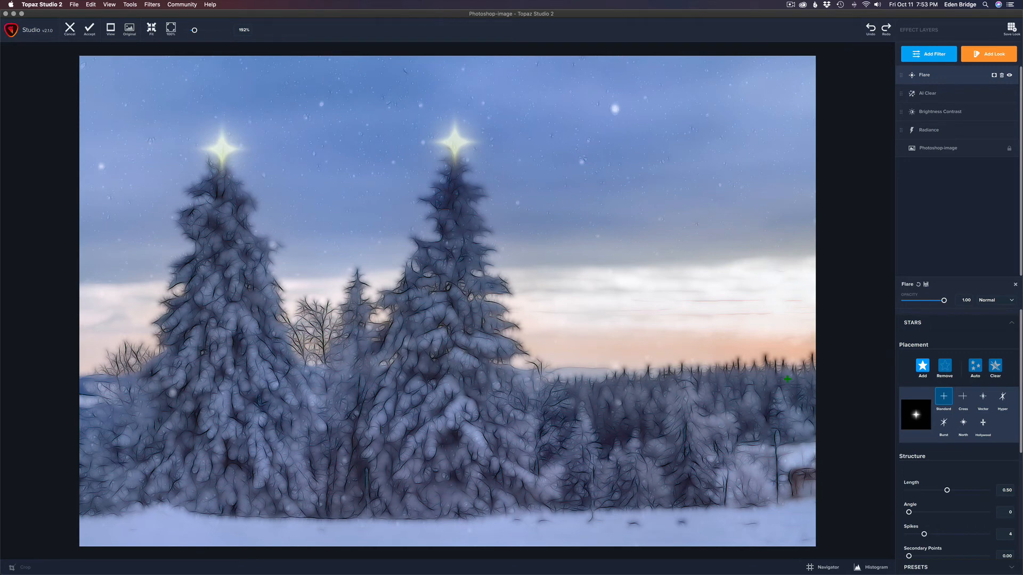
# - Try a lower opacity for the Flare filter and restore it to 1.00
pyautogui.click(944, 301)
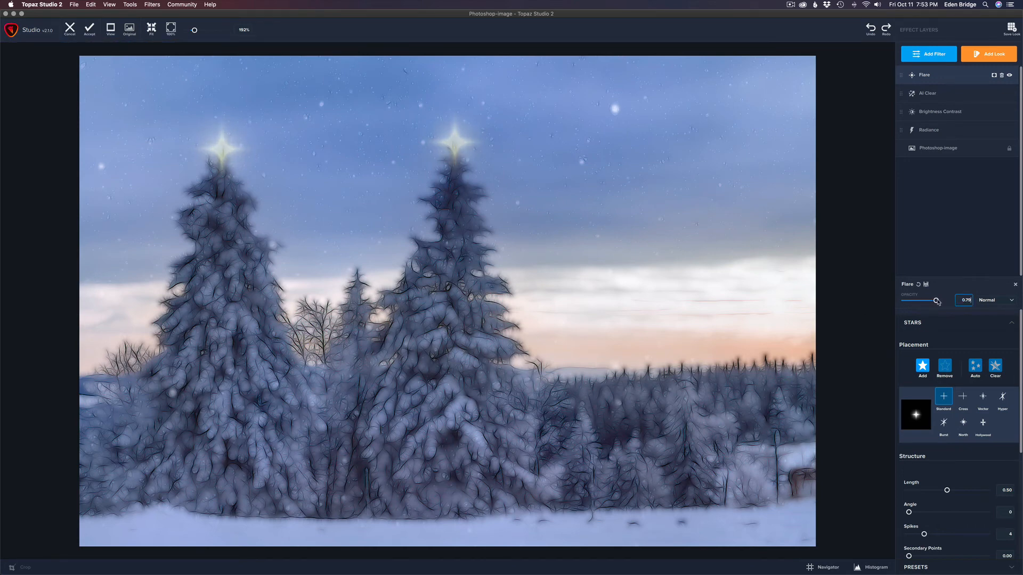
pyautogui.click(970, 302)
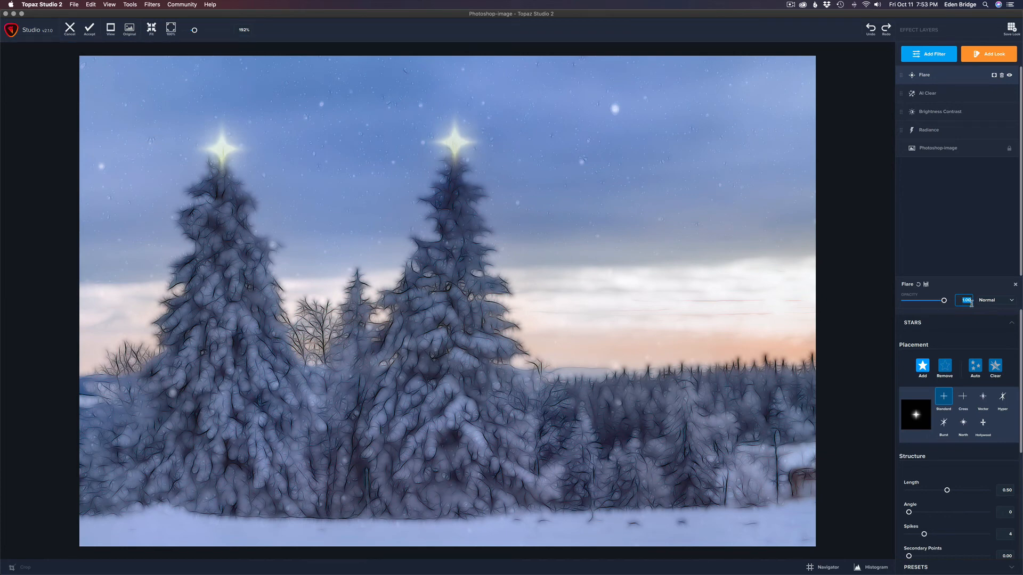